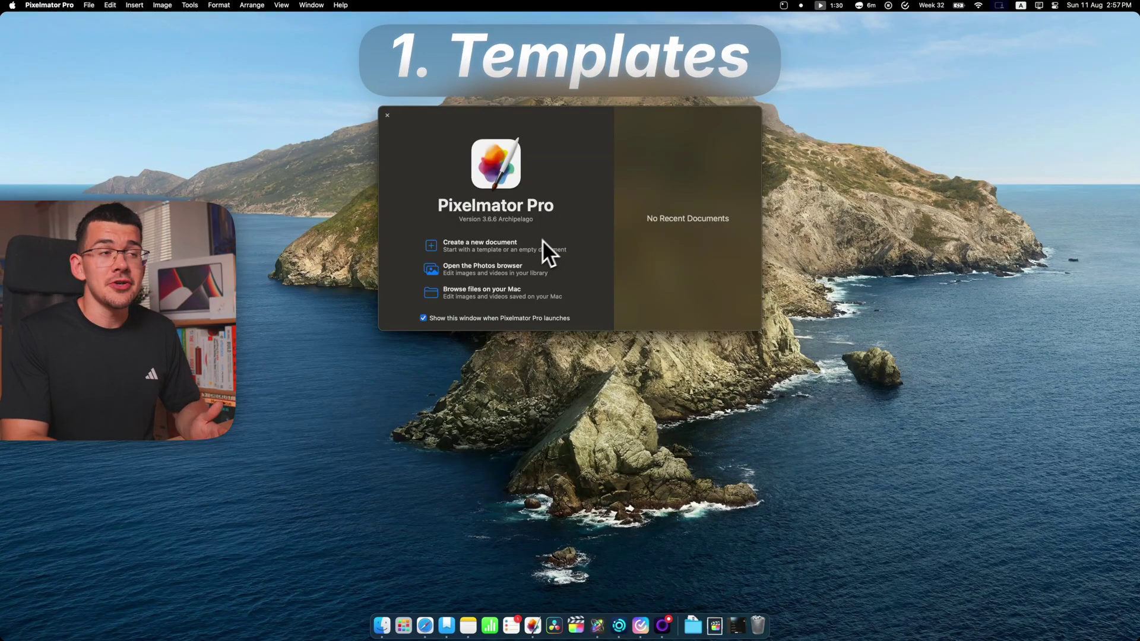
Create a new 1080 × 1440 px document from the Framed Poster living-room template in Mockups
click(514, 247)
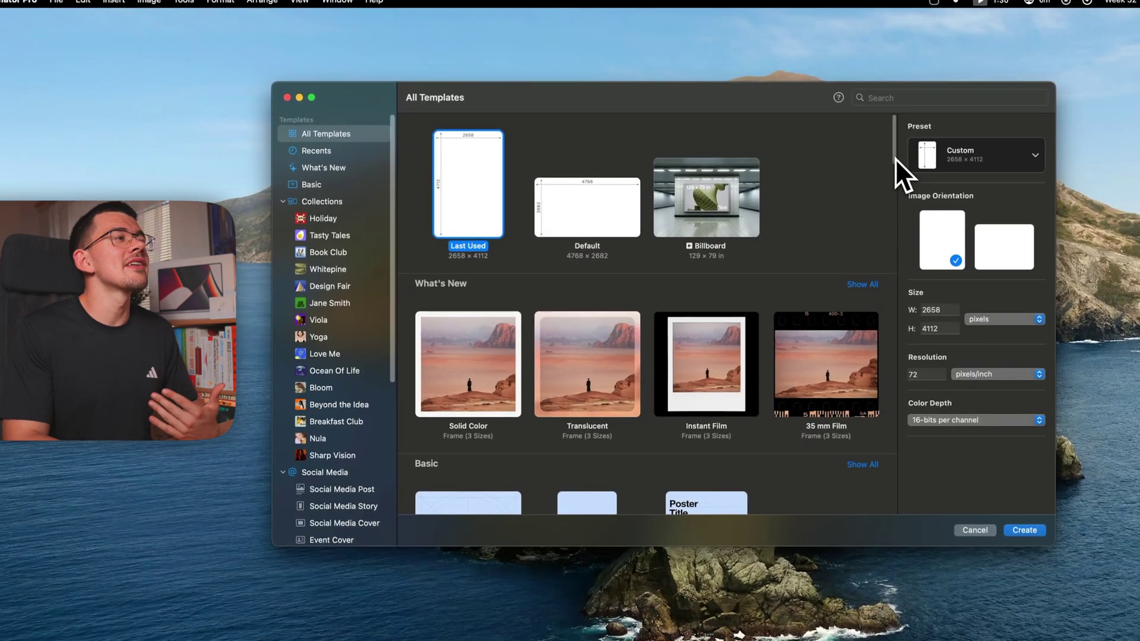
drag(895, 159, 898, 209)
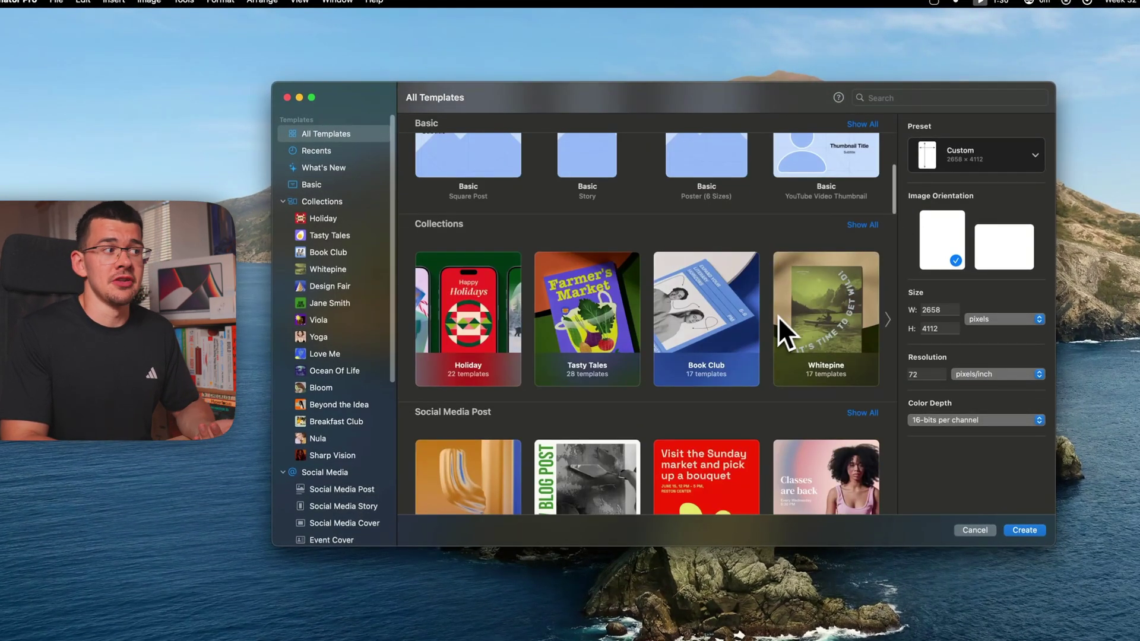
scroll(374, 484, down, 5)
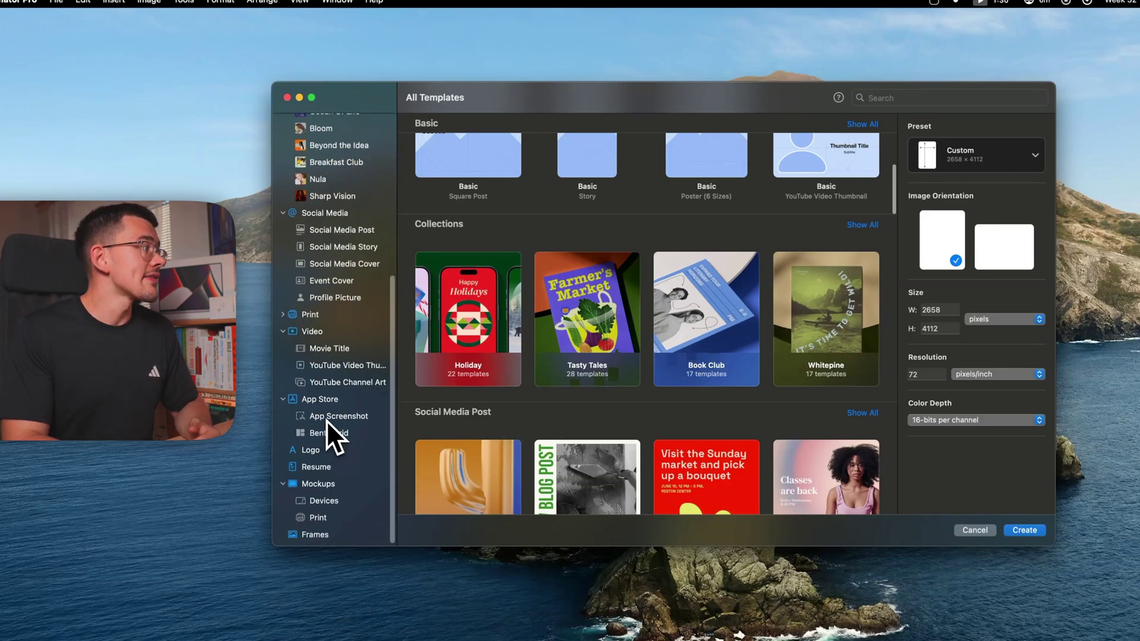
click(308, 483)
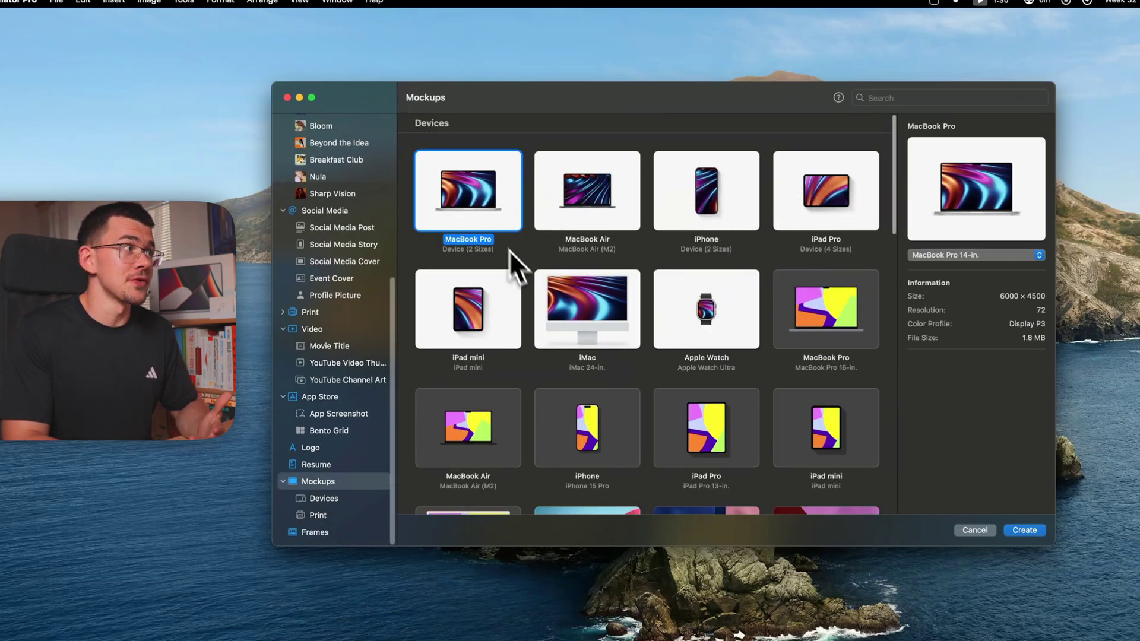
scroll(719, 297, down, 10)
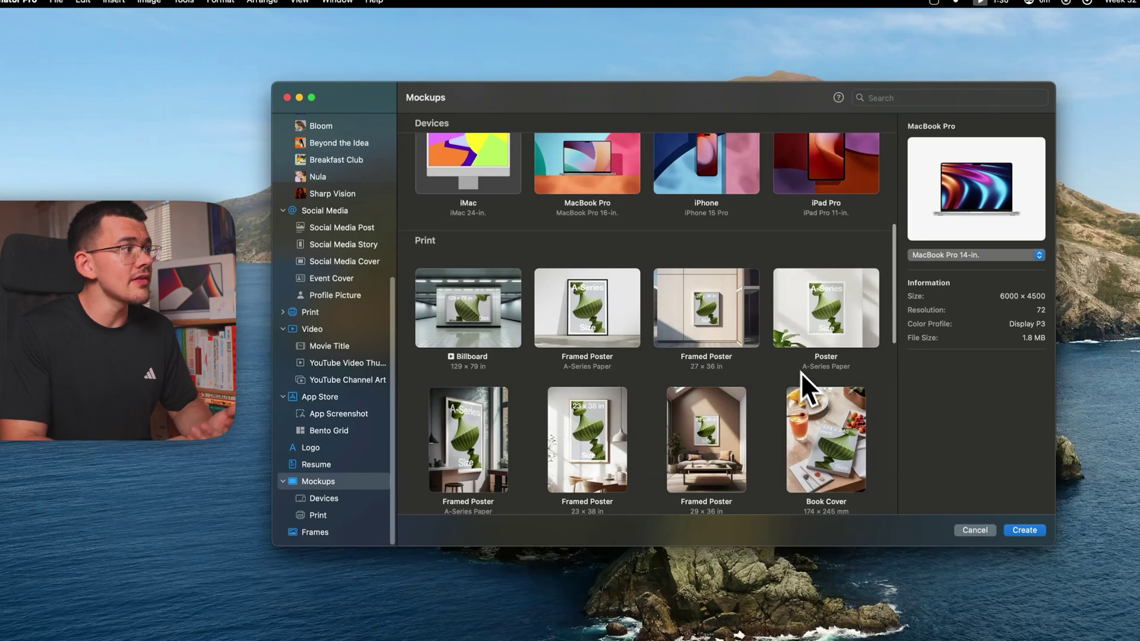
scroll(703, 440, down, 3)
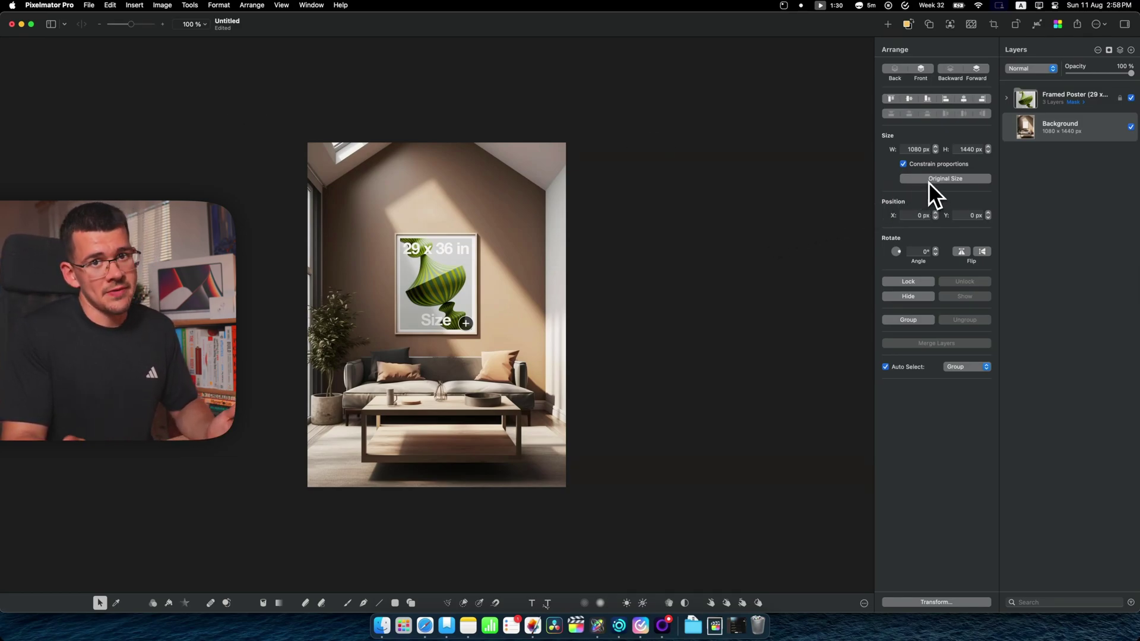
Review the Workspace layouts in Pixelmator Pro Settings, then close them
click(50, 5)
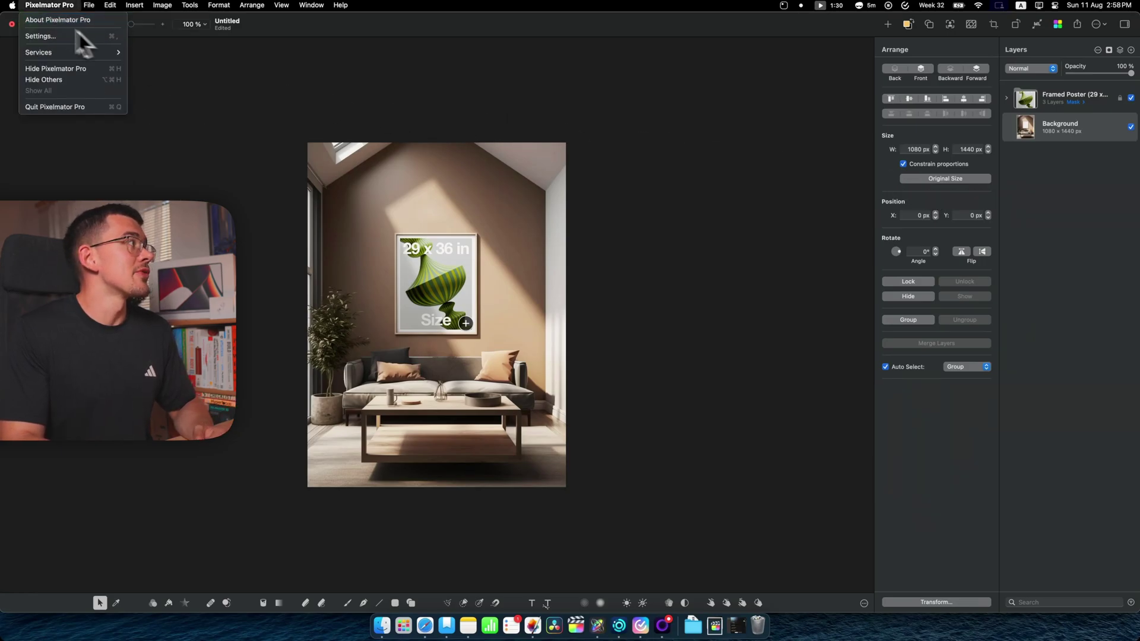
click(39, 36)
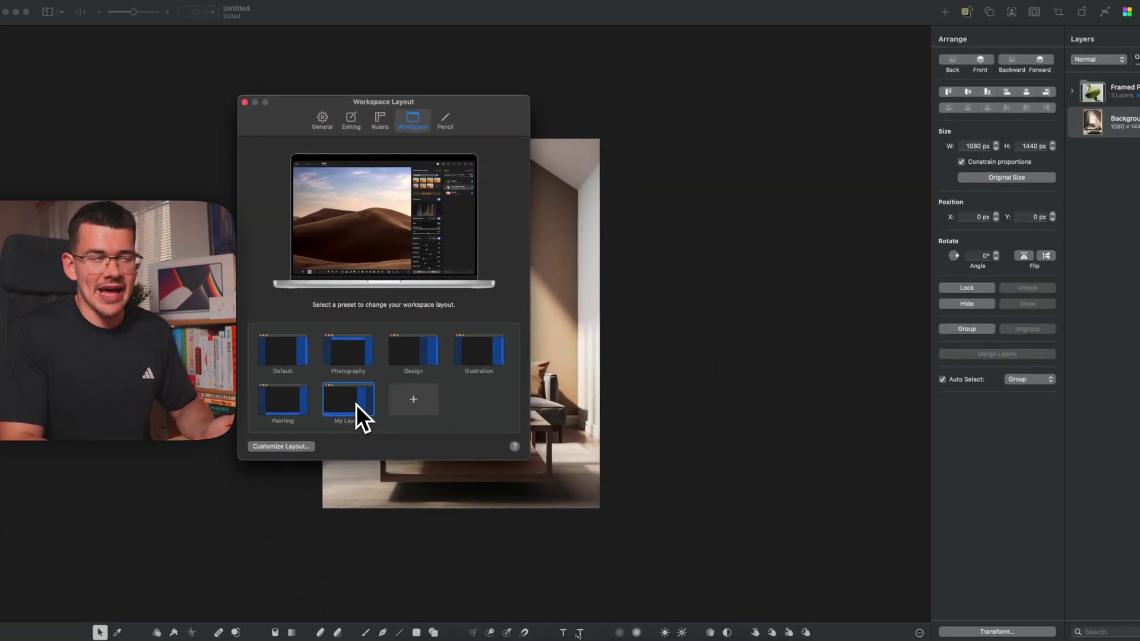
key(super+w)
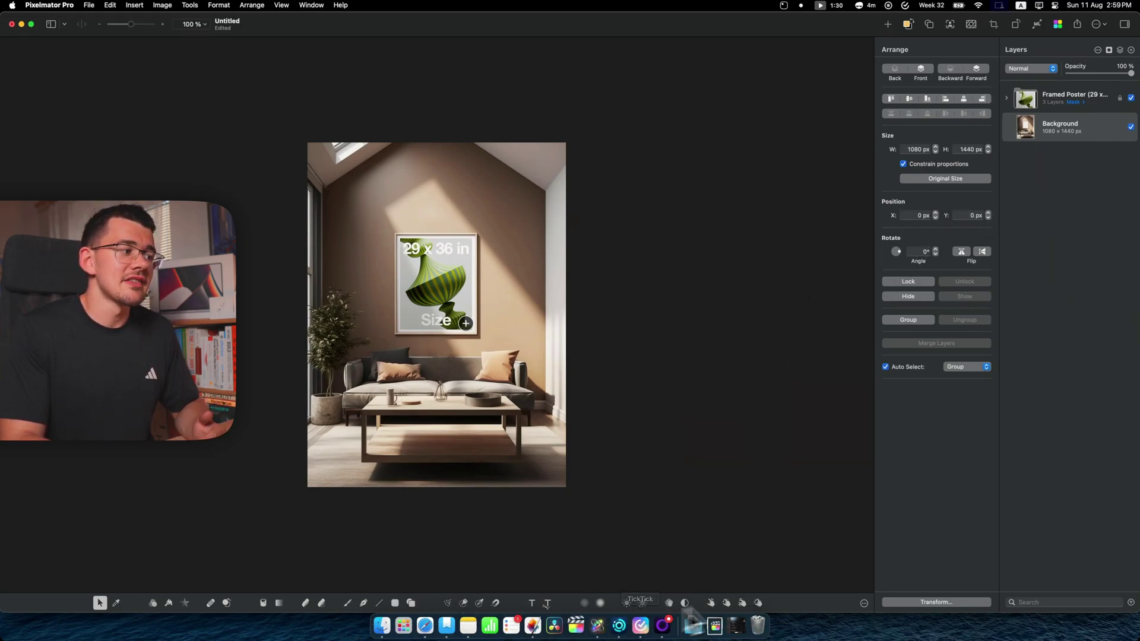
Add a tool to the tool set via Customize Tools, then open Customize Toolbar from the ⋯ menu
click(866, 604)
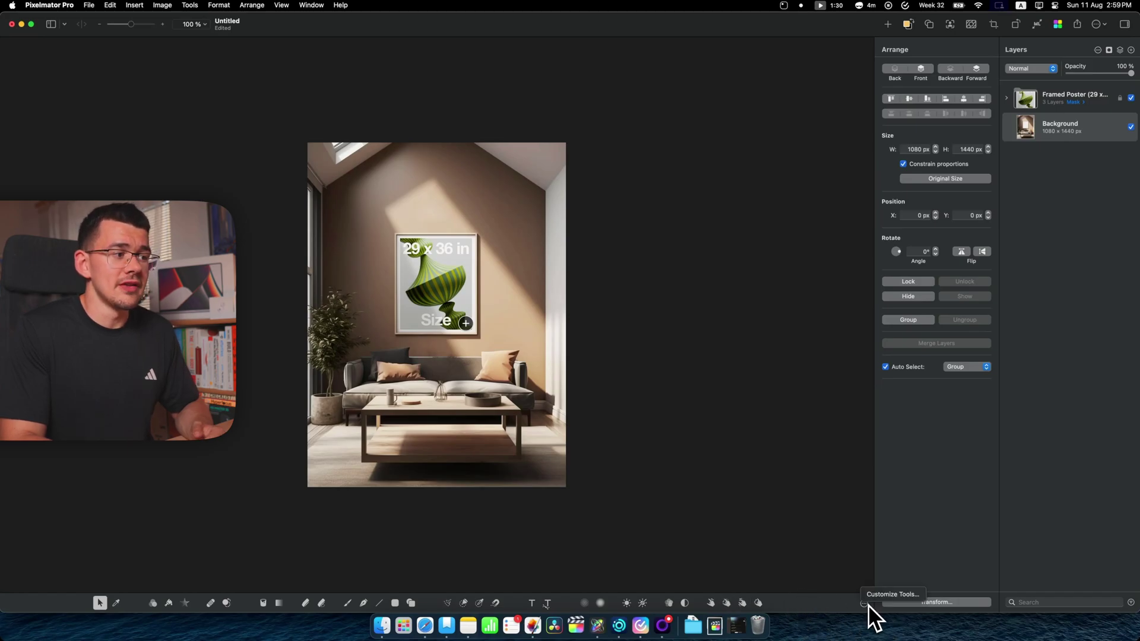
click(873, 597)
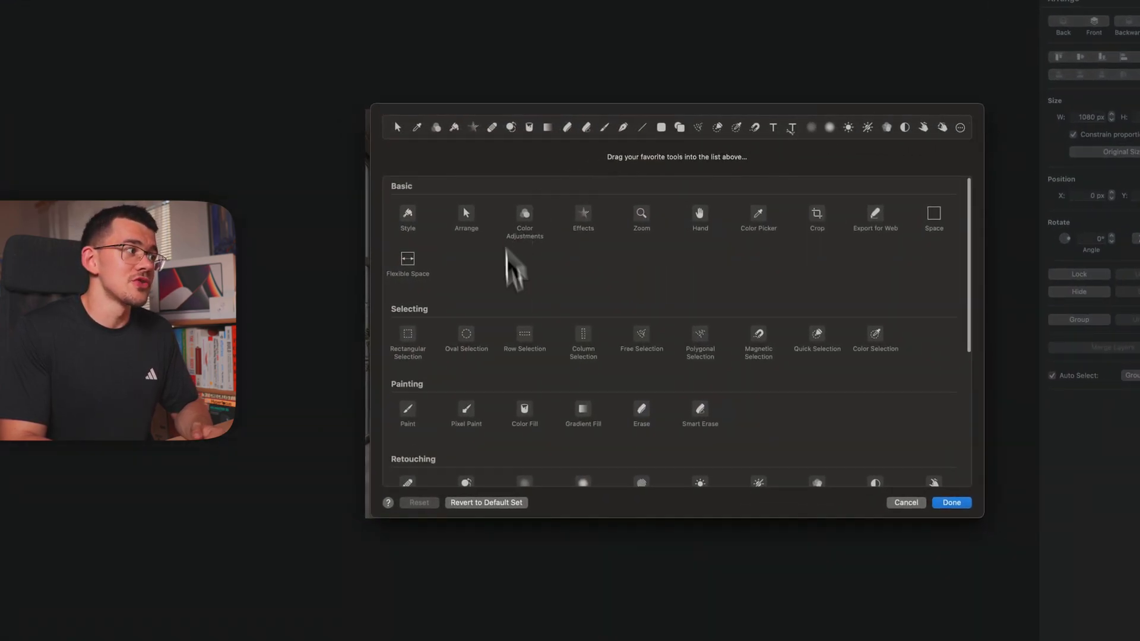
drag(986, 203, 1104, 204)
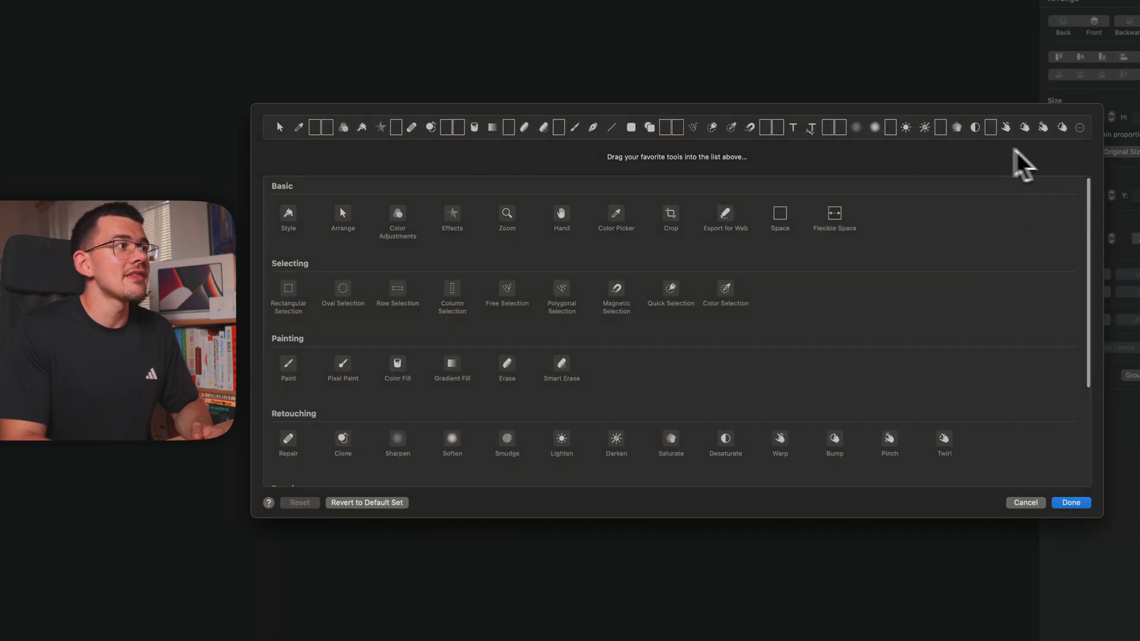
drag(998, 134, 831, 416)
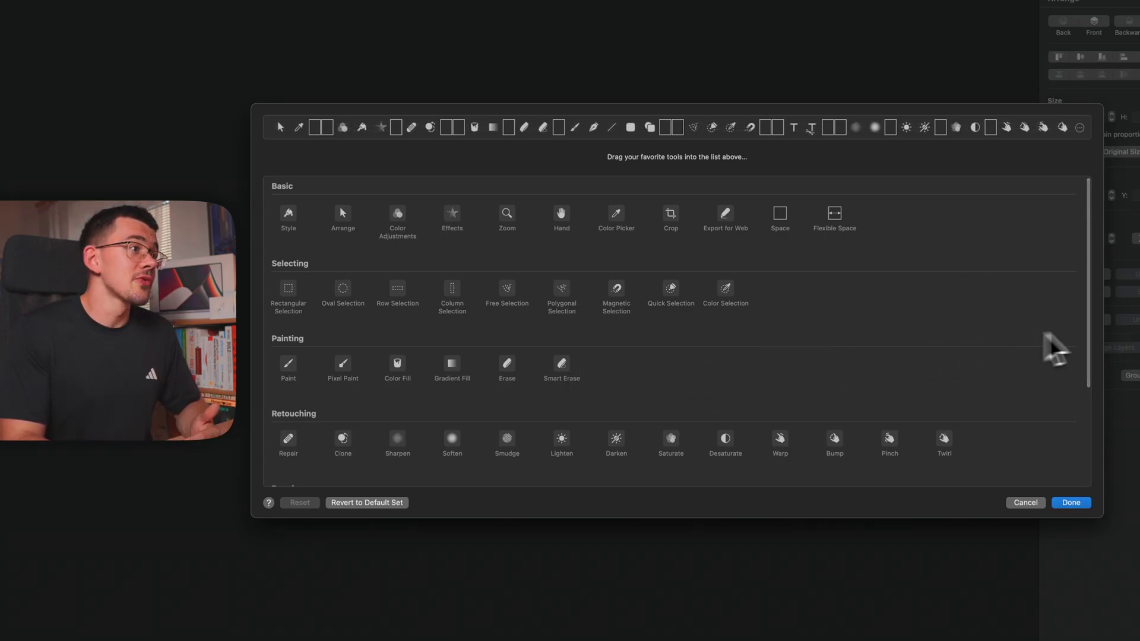
drag(1091, 326, 1089, 433)
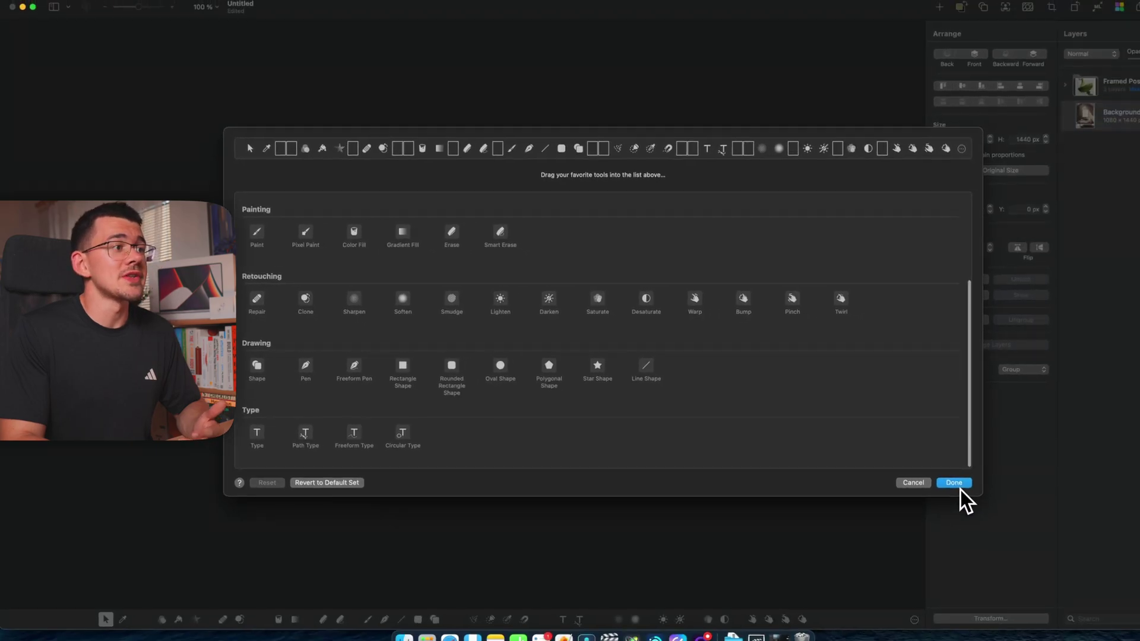
click(1055, 500)
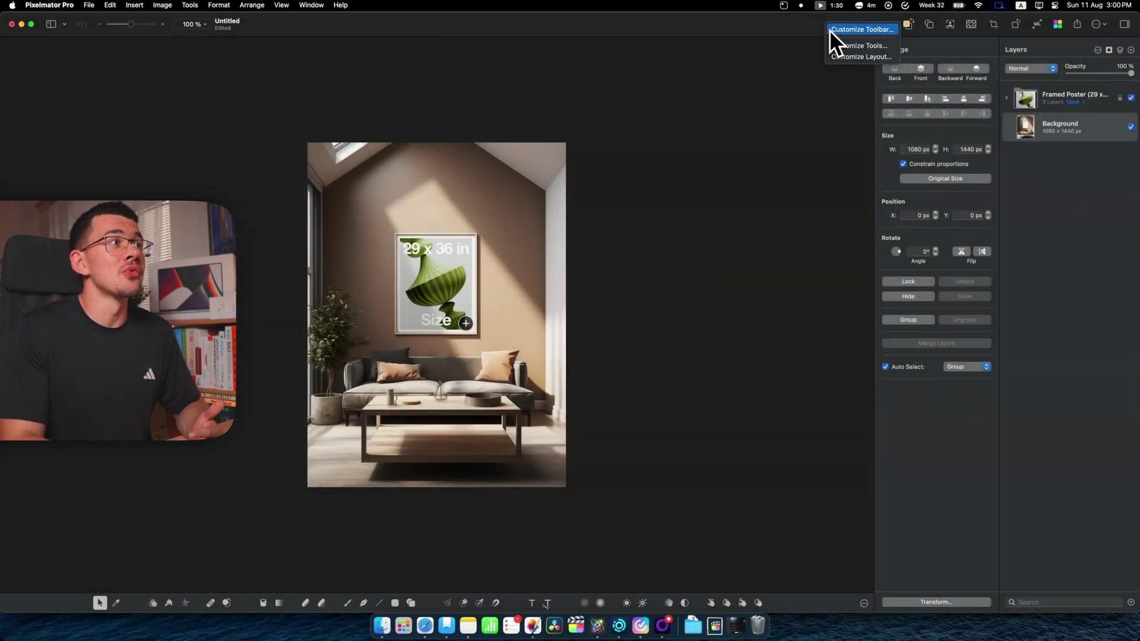
click(860, 28)
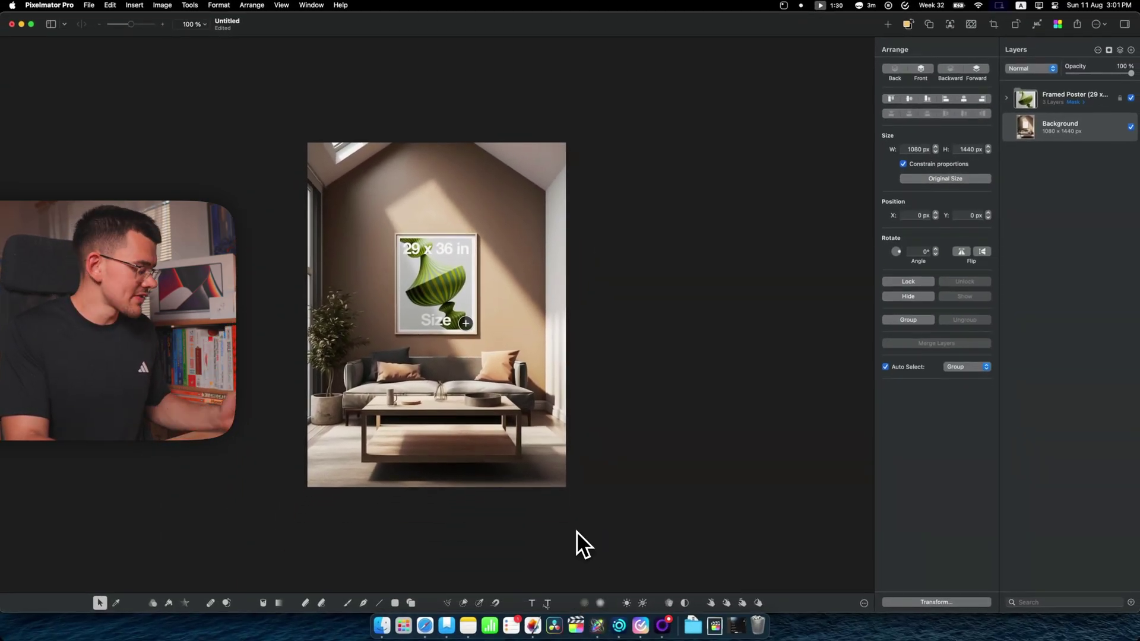
Capture an app-icon screenshot, drop it into the document, and move its layer to the top
key(super+shift+4)
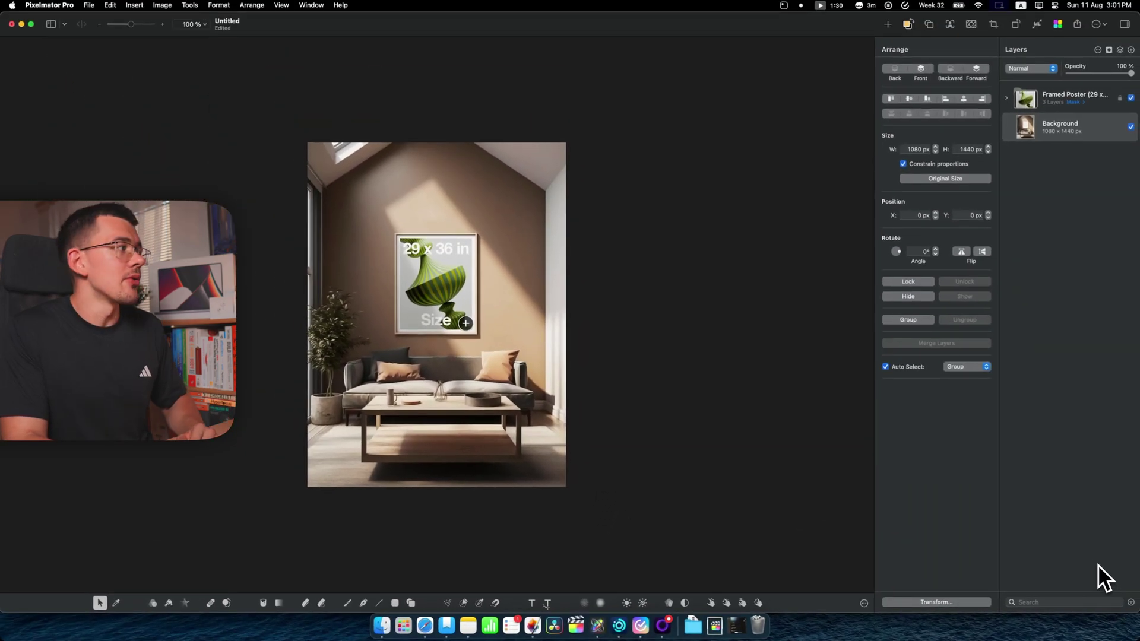
drag(1099, 580, 437, 318)
drag(581, 425, 443, 326)
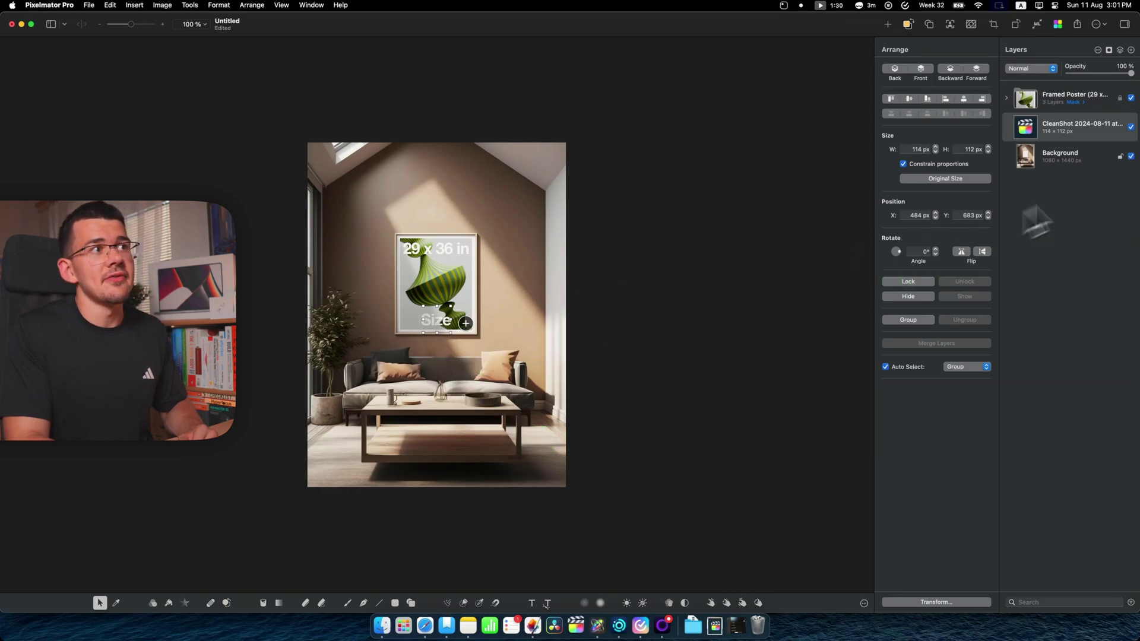
drag(1055, 87, 1058, 88)
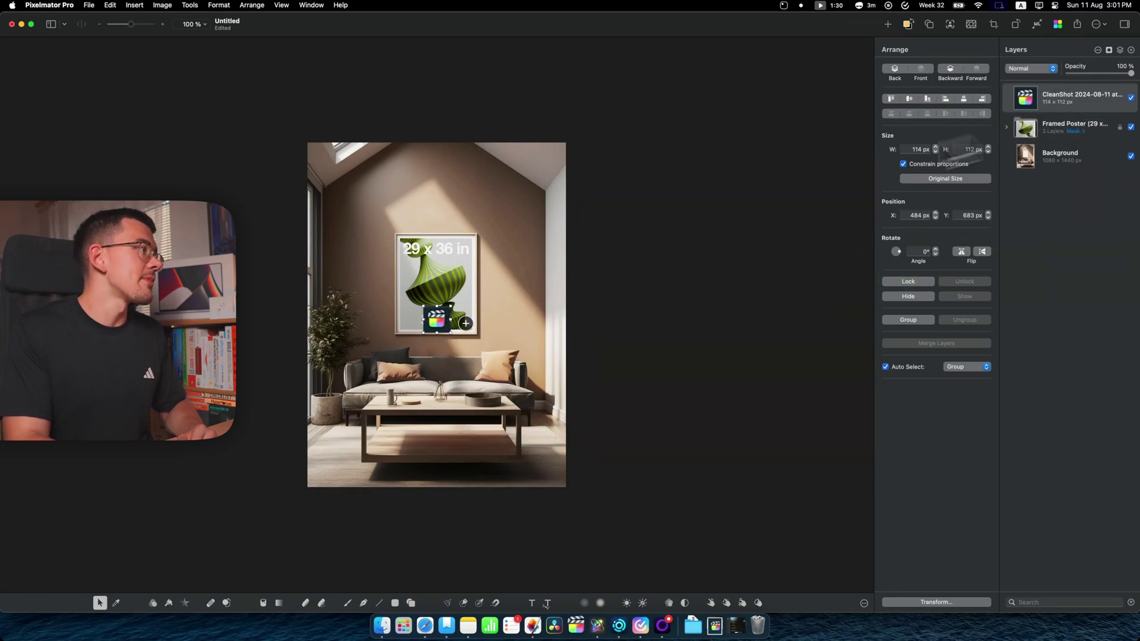
Enlarge the icon to about 618 × 607 px over the sofa, then run ML Super Resolution
drag(451, 308, 590, 190)
drag(515, 194, 465, 324)
drag(488, 379, 489, 422)
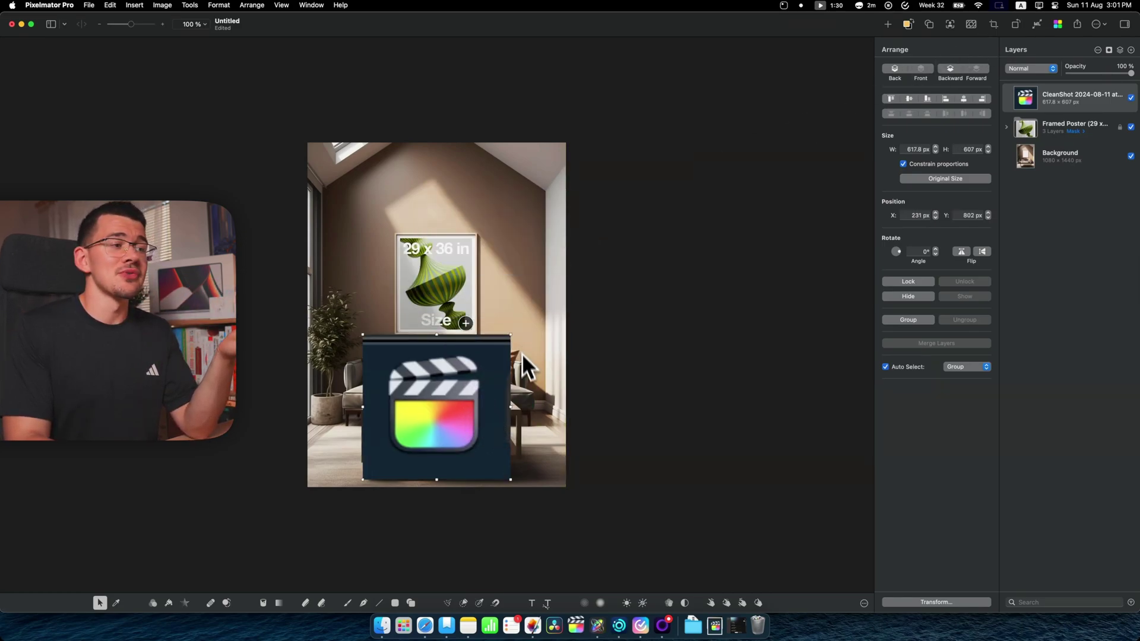
click(1038, 26)
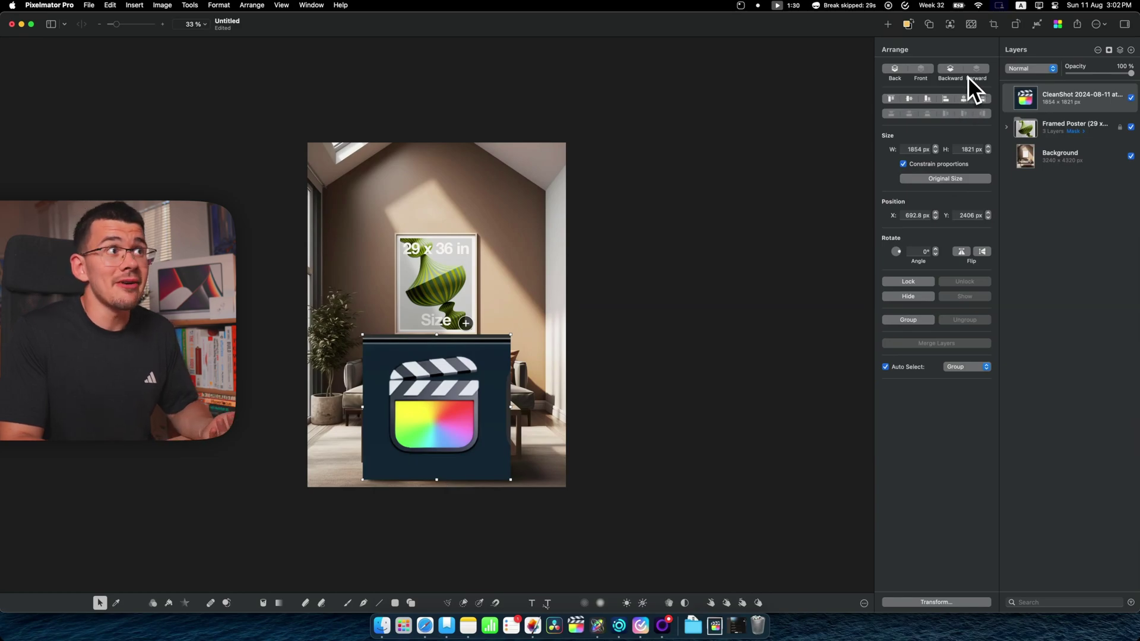
Try Remove Background on the app-icon layer
click(972, 24)
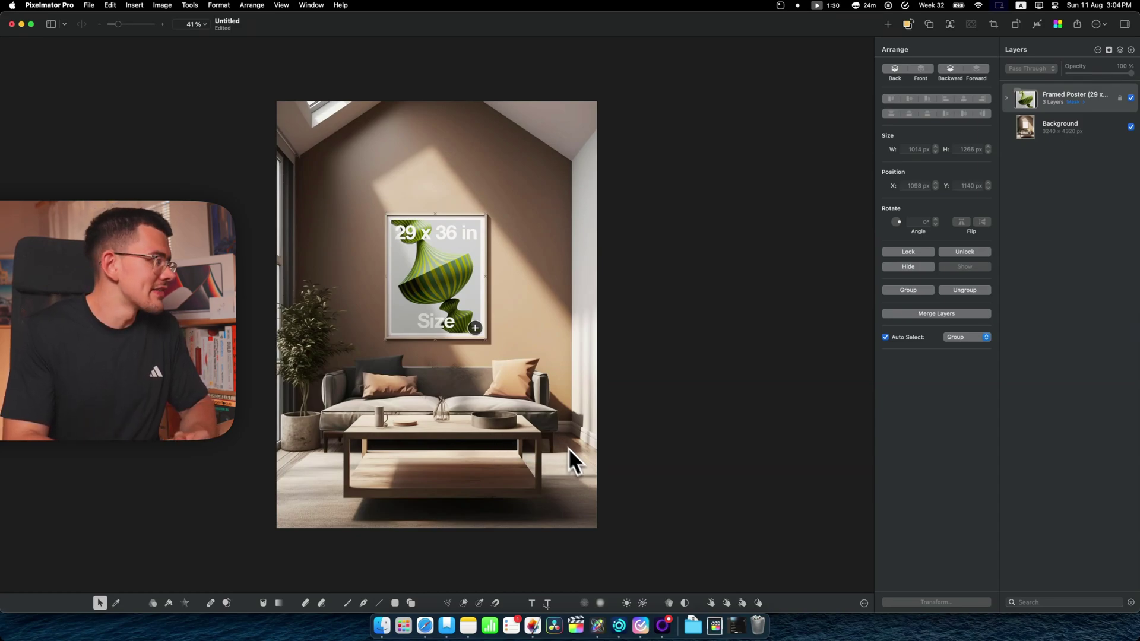
Use Color Selection on the sunlit wall above the poster at about 7% tolerance
click(480, 603)
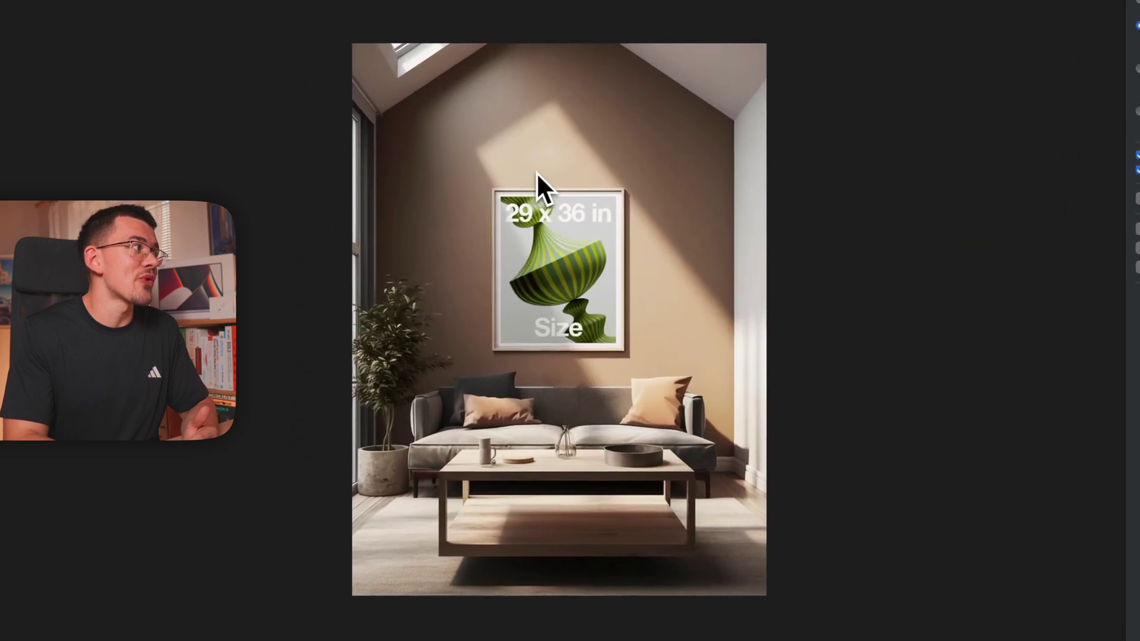
drag(418, 197, 430, 197)
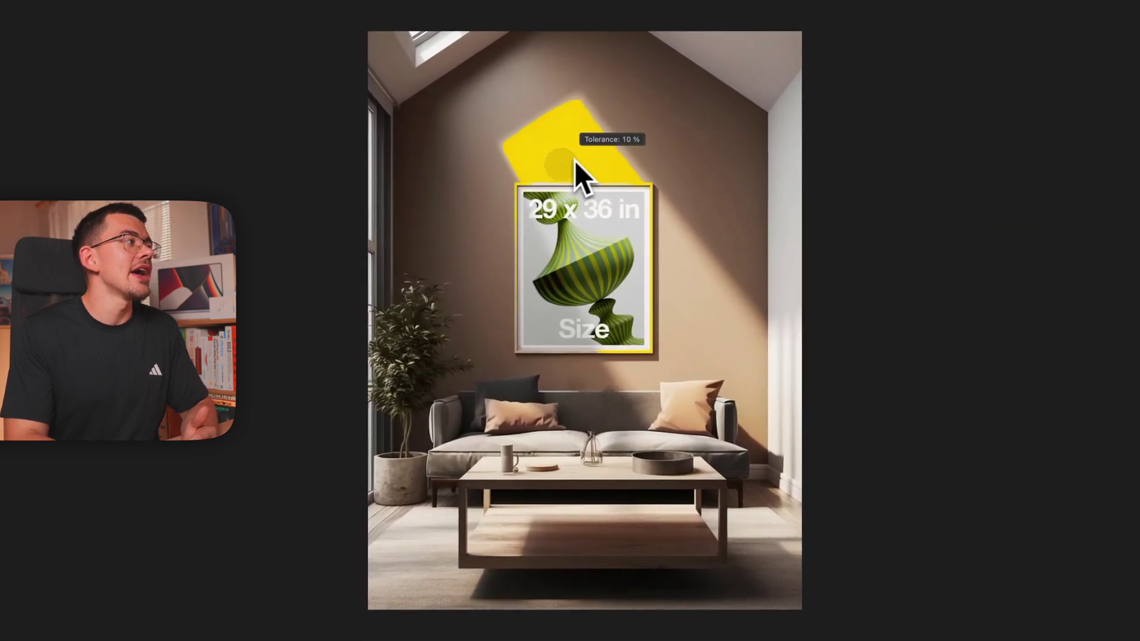
drag(575, 160, 565, 166)
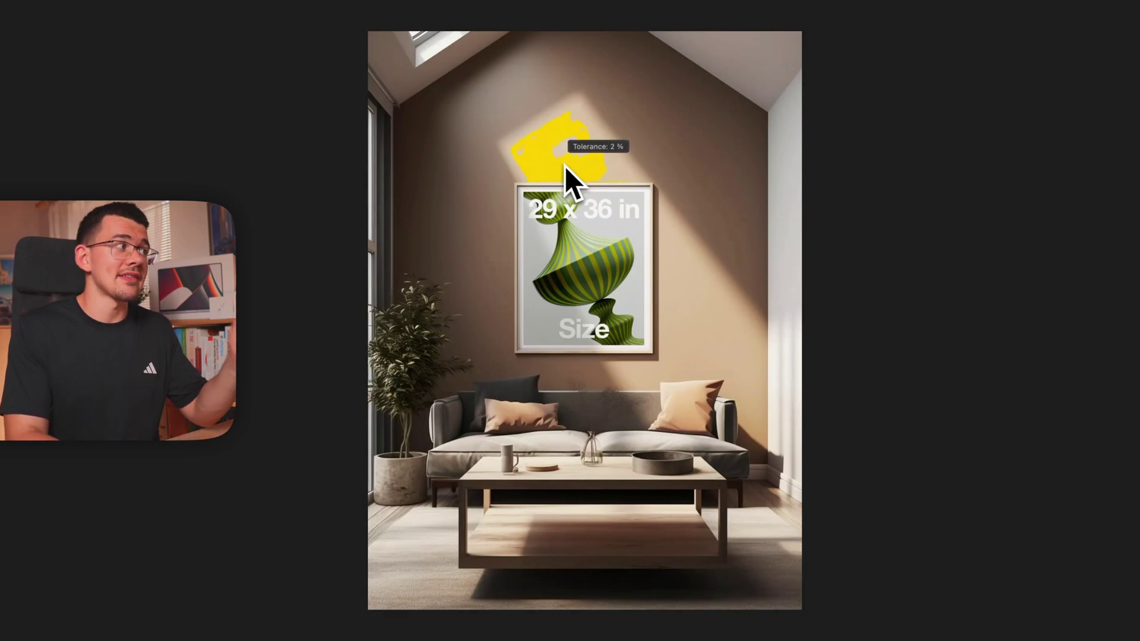
drag(564, 166, 705, 114)
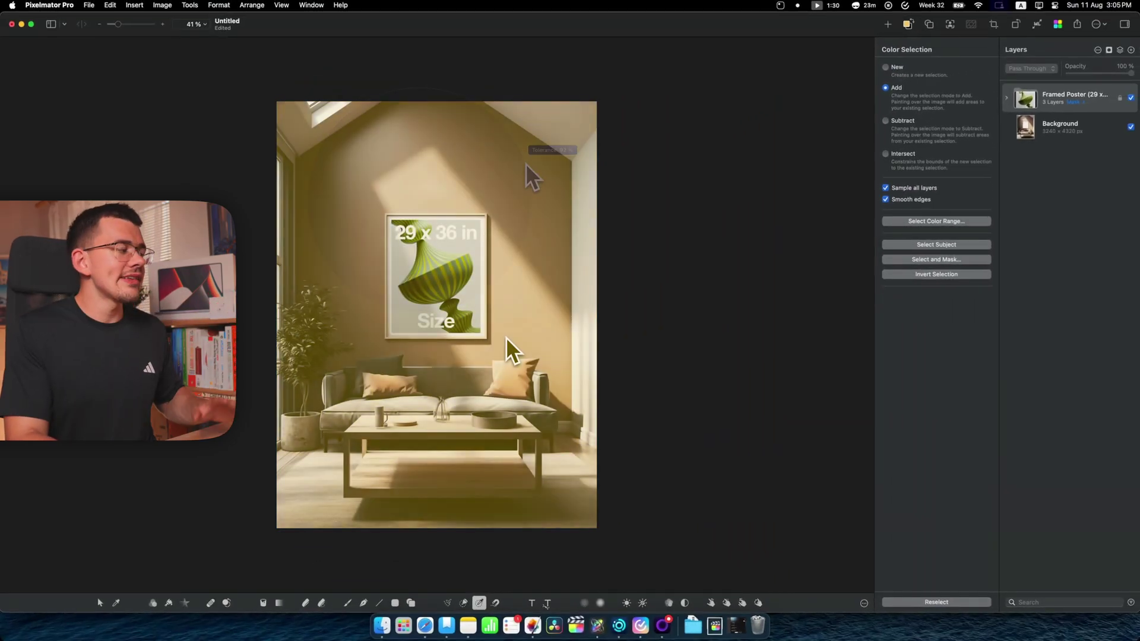
click(264, 603)
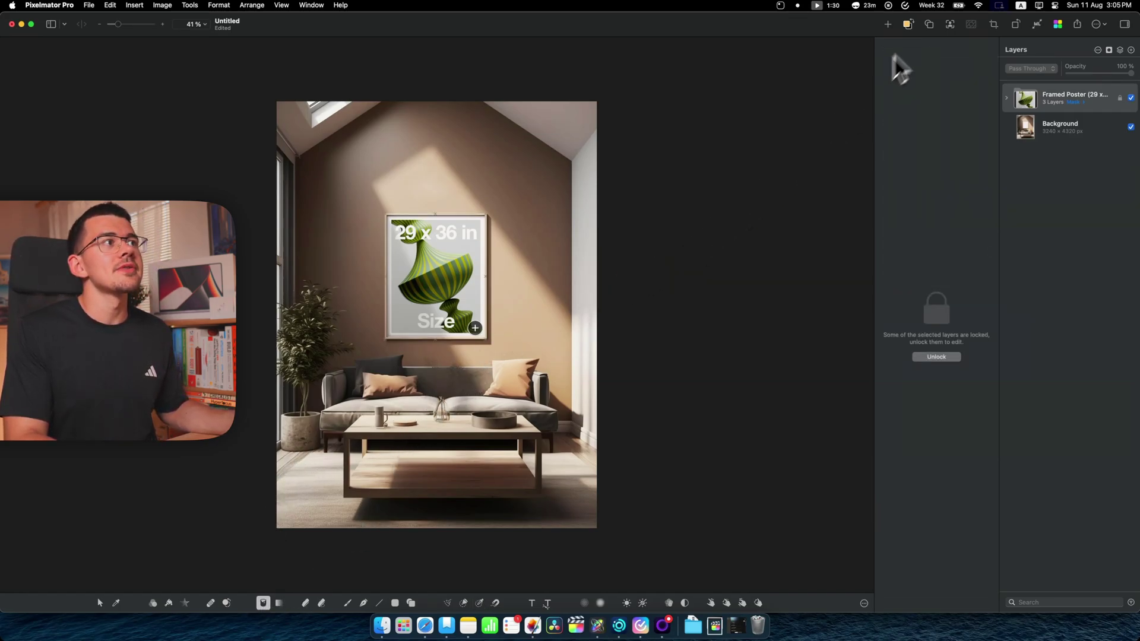
click(908, 25)
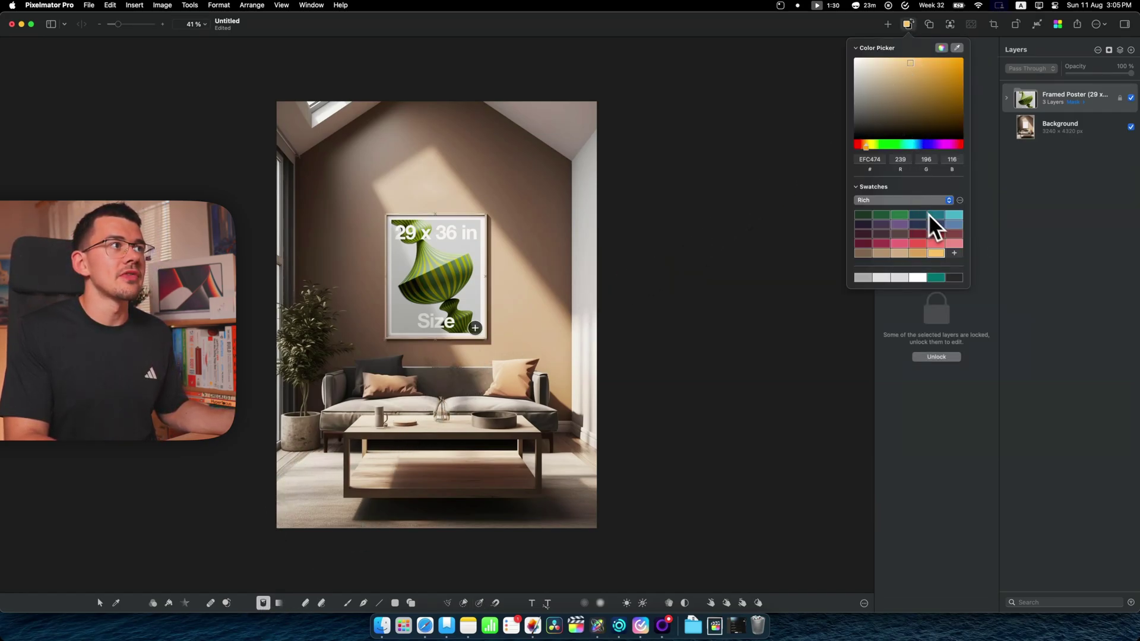
click(471, 193)
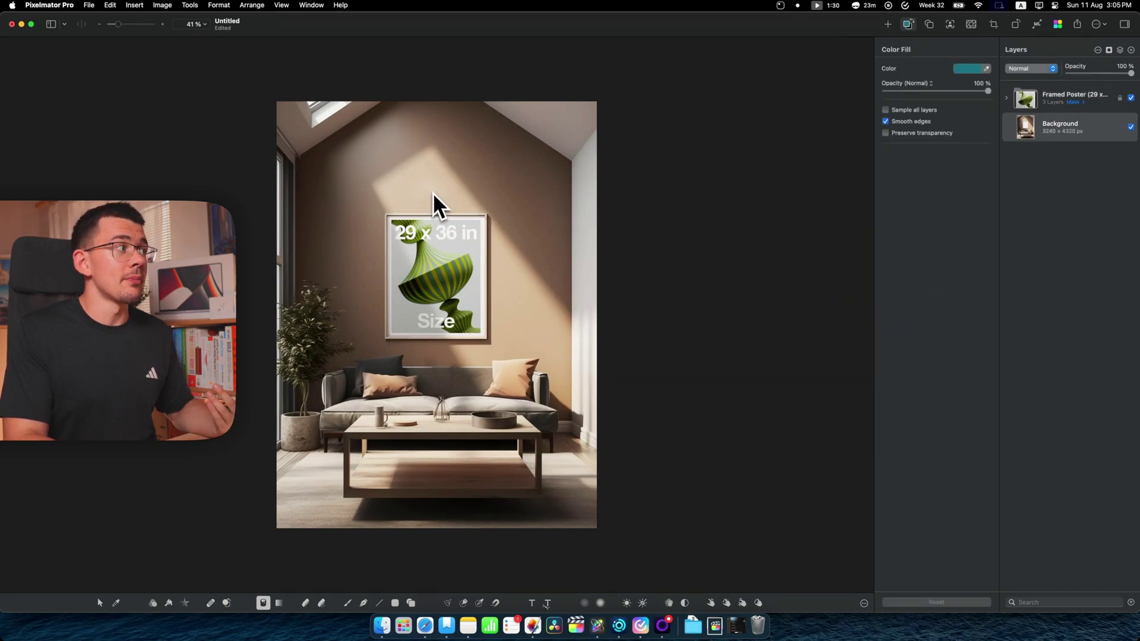
drag(433, 195, 481, 170)
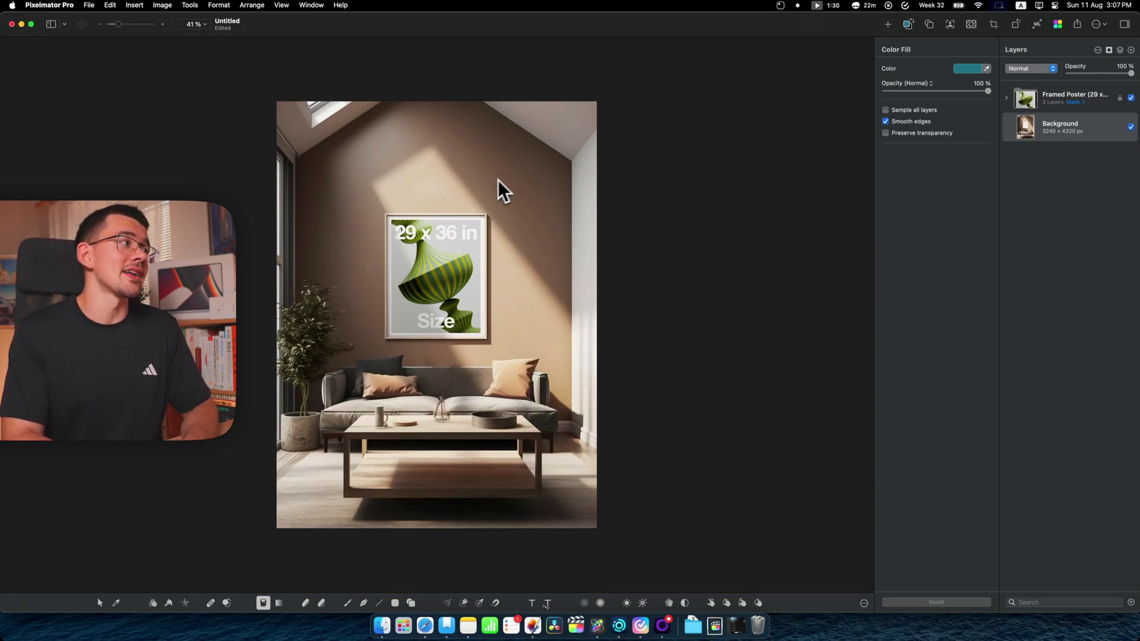
drag(497, 180, 458, 175)
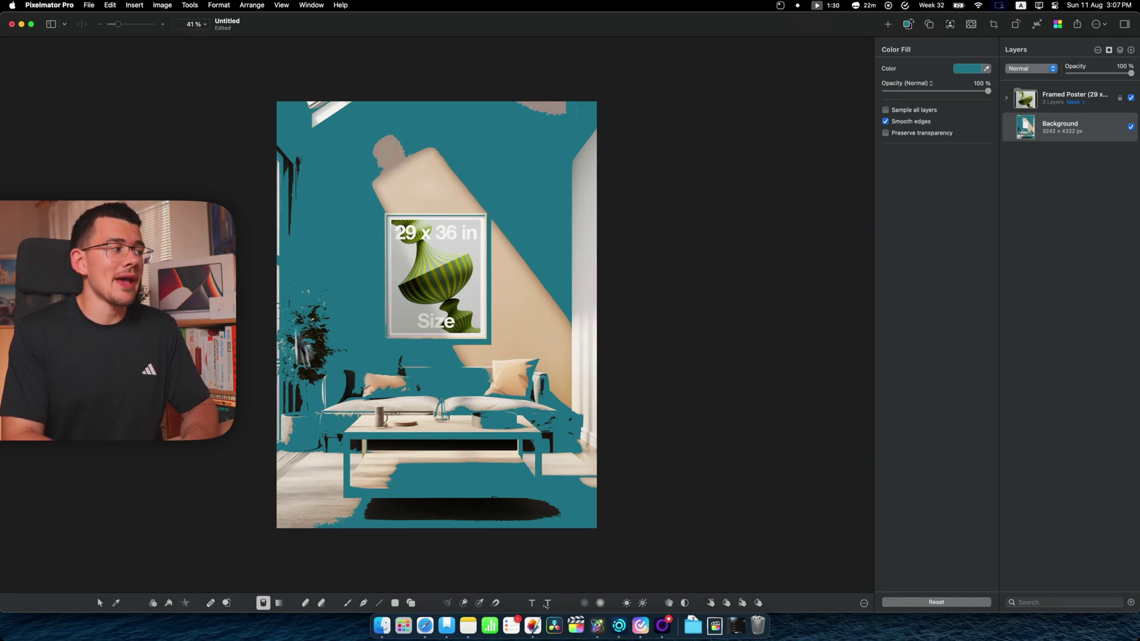
key(i)
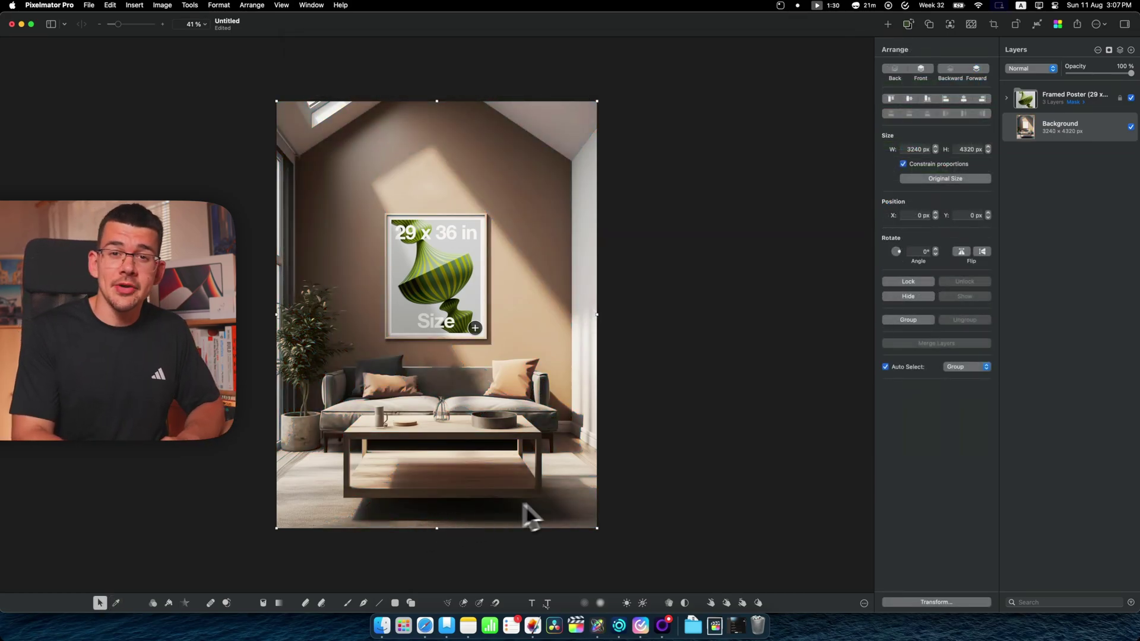
Paint a Quick Selection over the coffee table's lower shelf, removing the floor beneath it
click(463, 603)
drag(427, 493, 510, 493)
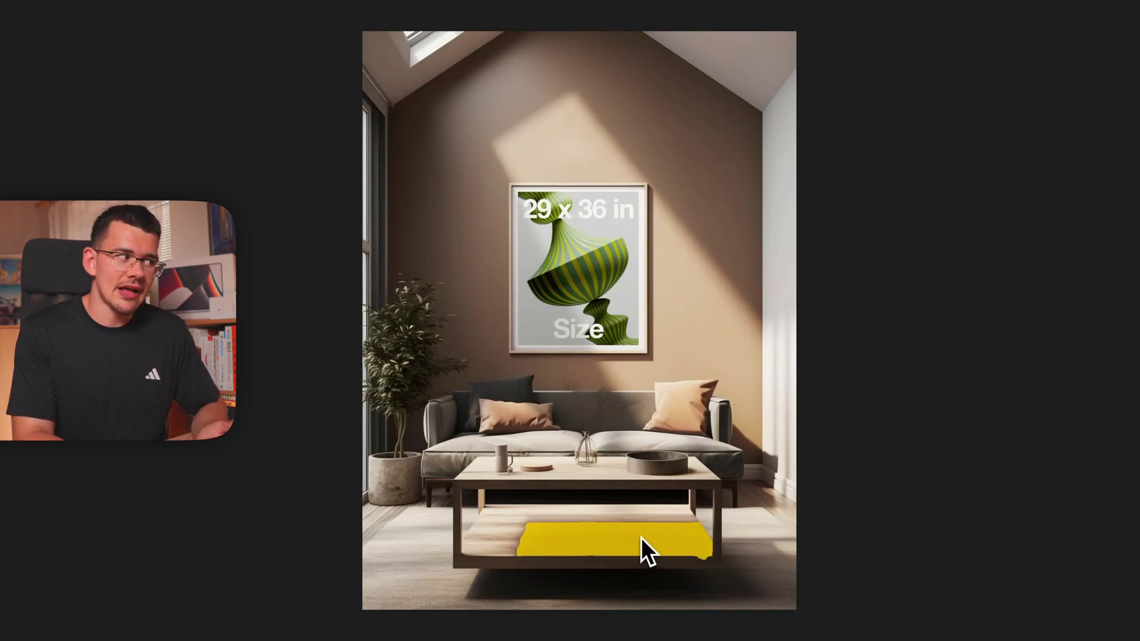
mouse_move(641, 537)
mouse_down()
mouse_move(735, 539)
mouse_move(626, 572)
mouse_move(600, 564)
mouse_move(666, 578)
mouse_up()
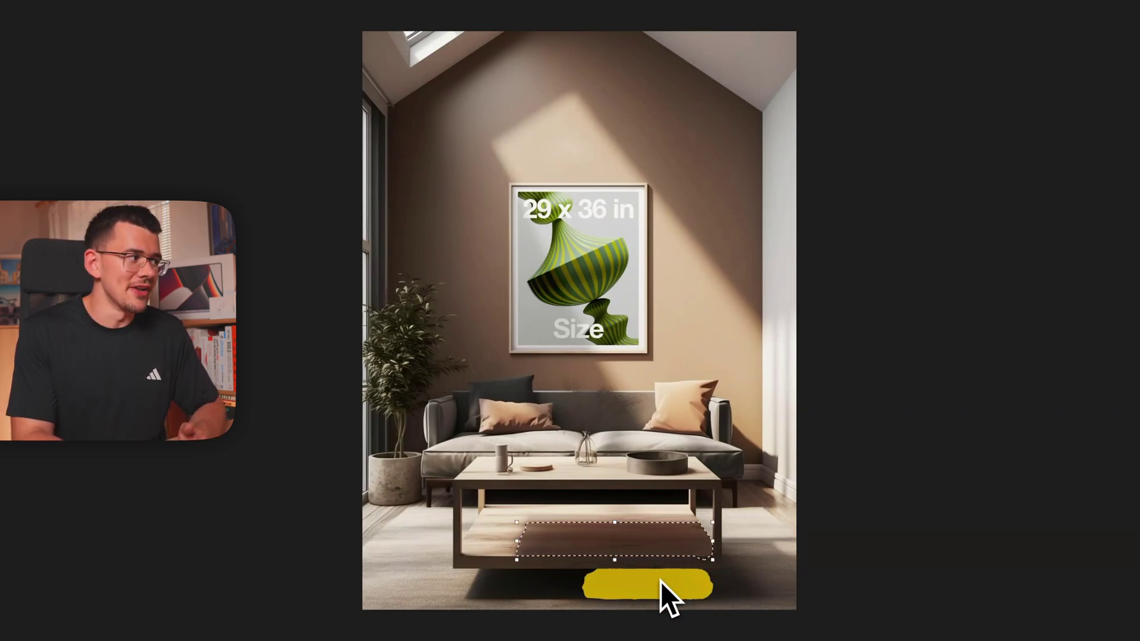
mouse_move(704, 537)
mouse_down()
mouse_move(536, 545)
mouse_move(658, 534)
mouse_move(569, 543)
mouse_move(631, 564)
mouse_move(699, 562)
mouse_up()
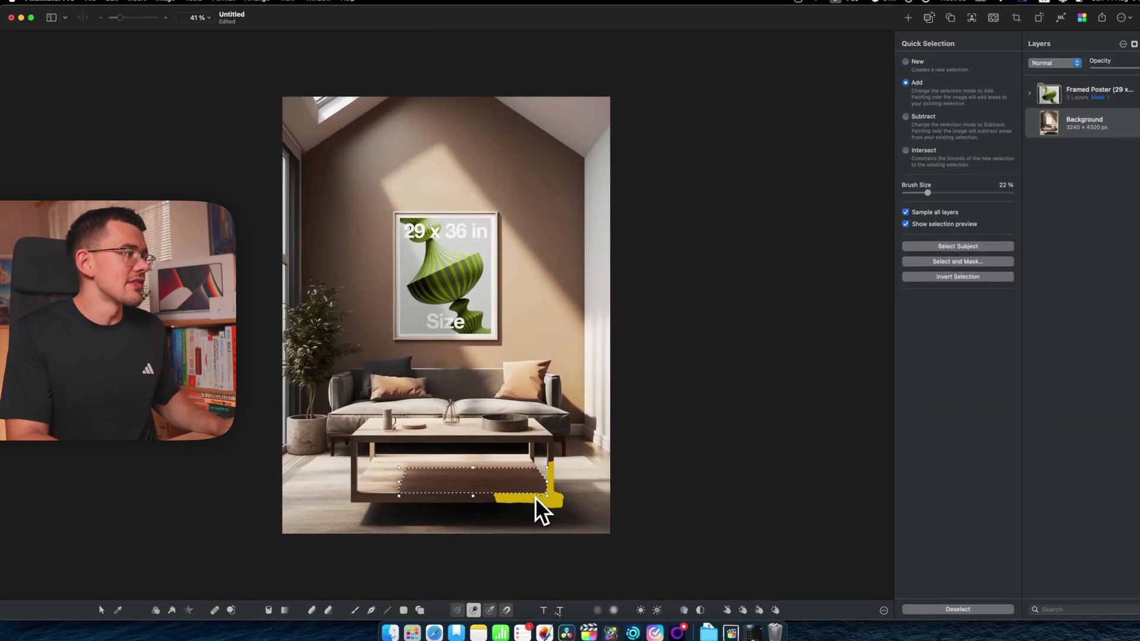
drag(536, 499, 495, 525)
scroll(528, 501, down, 2)
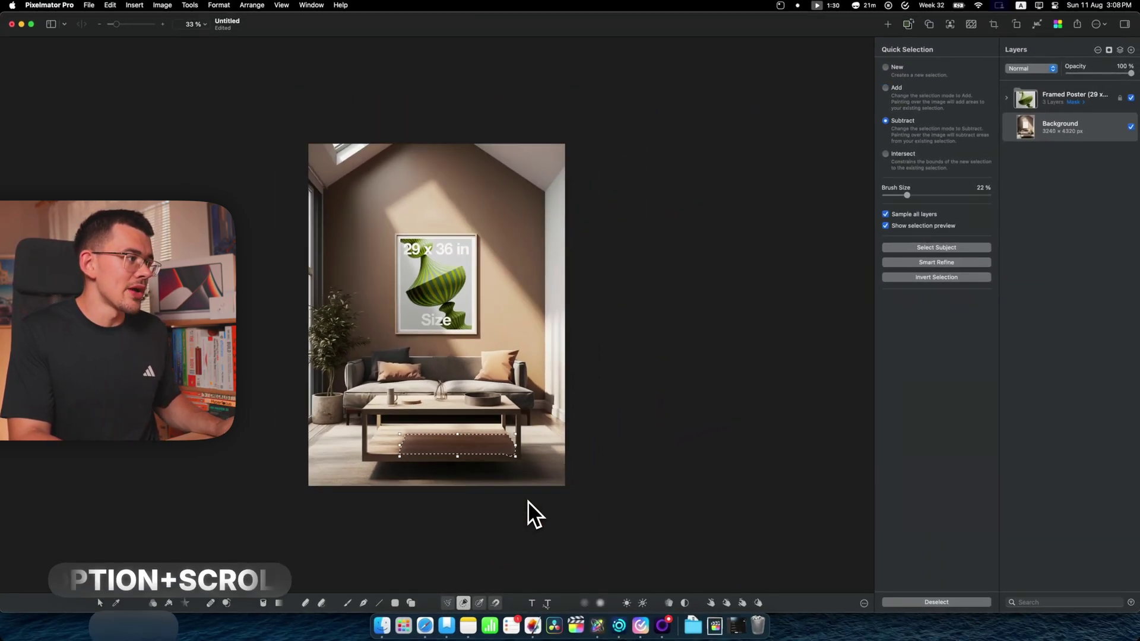
scroll(559, 503, up, 8)
mouse_move(647, 466)
mouse_down()
mouse_move(537, 480)
mouse_move(560, 405)
mouse_up()
key(space)
mouse_move(624, 505)
mouse_down()
mouse_move(689, 499)
mouse_move(679, 473)
mouse_move(659, 509)
mouse_move(651, 501)
mouse_move(667, 504)
mouse_move(654, 502)
mouse_up()
Subtract stray areas with Option and touch up the shelf selection's edges
key(alt)
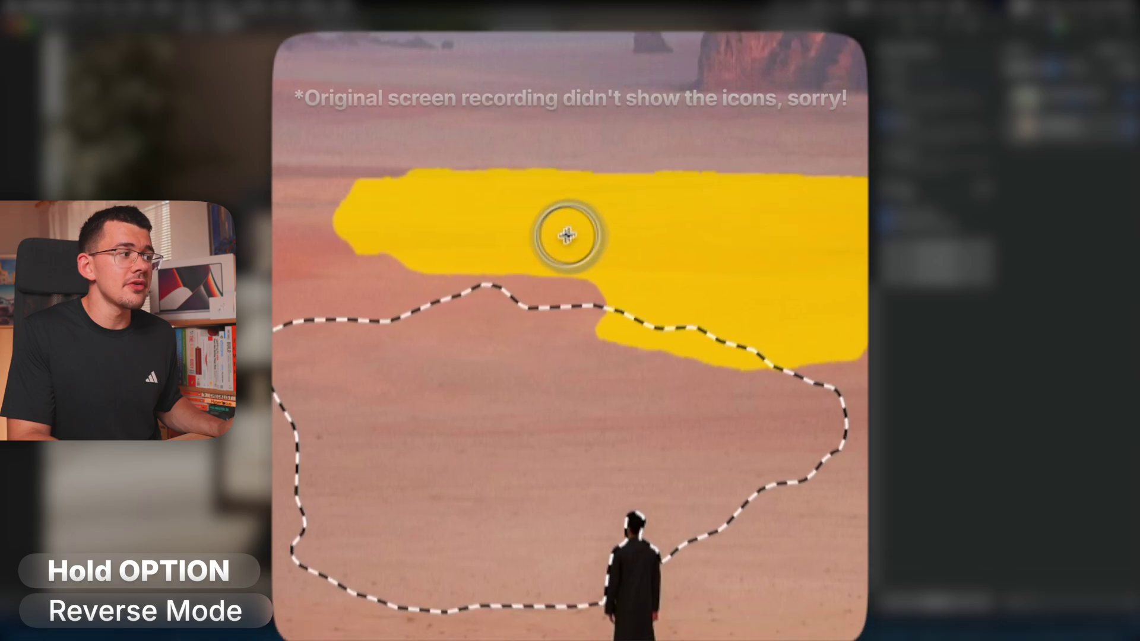
mouse_move(567, 234)
mouse_down()
mouse_move(503, 271)
mouse_move(688, 234)
mouse_move(533, 227)
mouse_move(416, 243)
mouse_move(435, 299)
mouse_move(617, 291)
mouse_move(737, 139)
mouse_move(622, 141)
mouse_move(601, 212)
mouse_move(728, 112)
mouse_up()
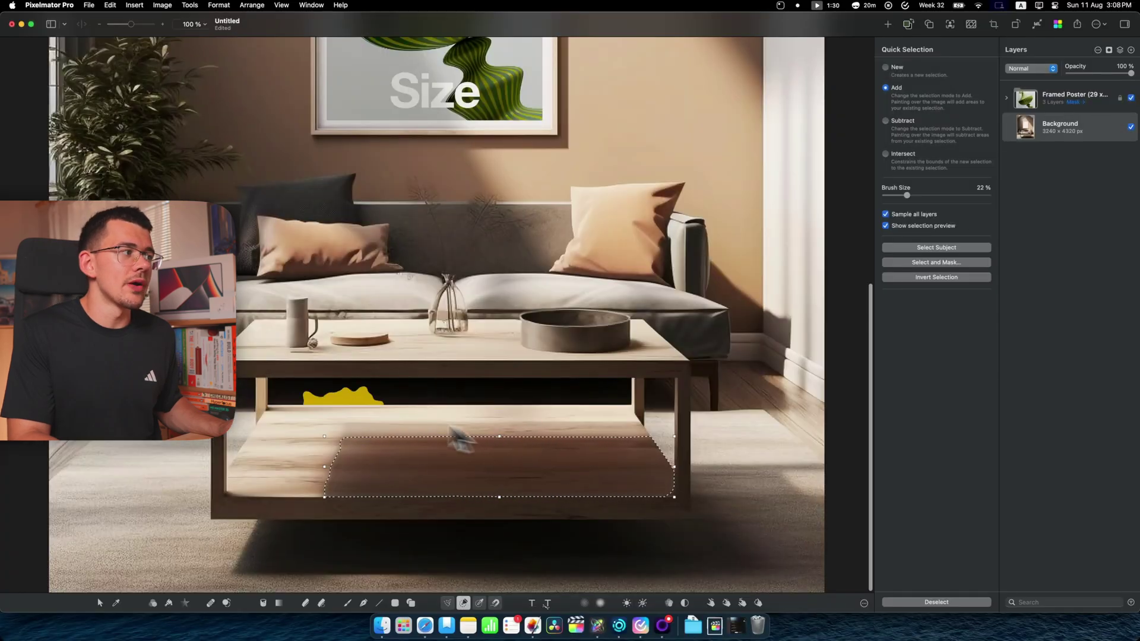
mouse_move(458, 438)
mouse_down()
mouse_move(614, 415)
mouse_move(590, 431)
mouse_move(612, 433)
mouse_move(580, 431)
mouse_move(600, 422)
mouse_move(549, 431)
mouse_move(516, 408)
mouse_up()
click(515, 408)
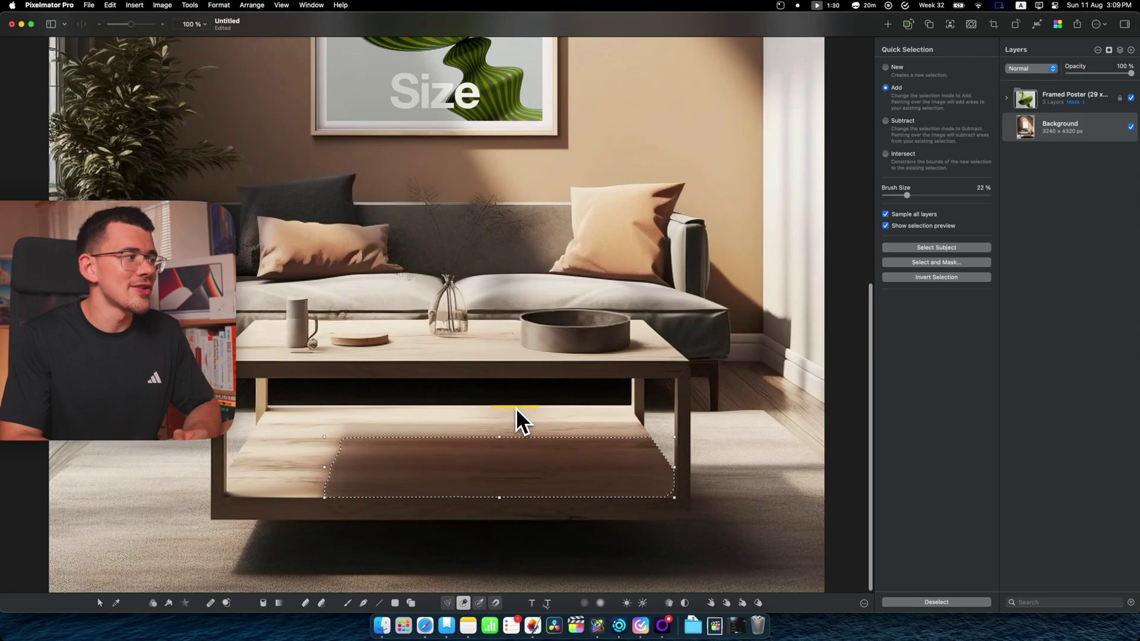
mouse_move(515, 409)
mouse_down()
mouse_move(486, 483)
mouse_move(554, 482)
mouse_up()
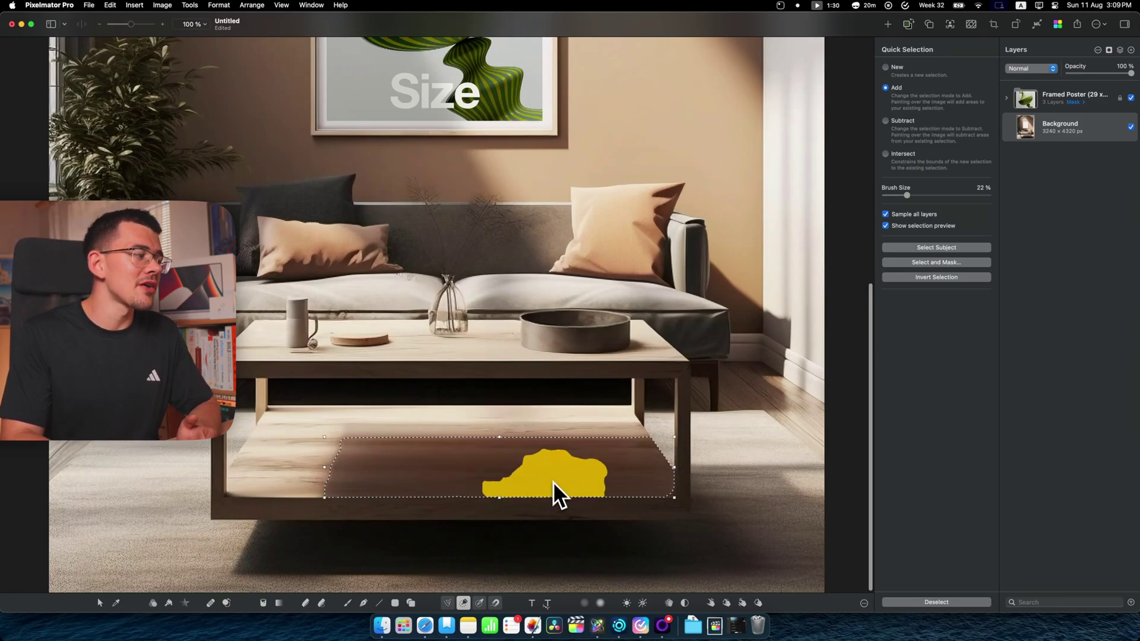
mouse_move(274, 420)
mouse_down()
mouse_move(446, 432)
mouse_move(315, 433)
mouse_move(271, 311)
mouse_move(202, 254)
mouse_move(232, 344)
mouse_up()
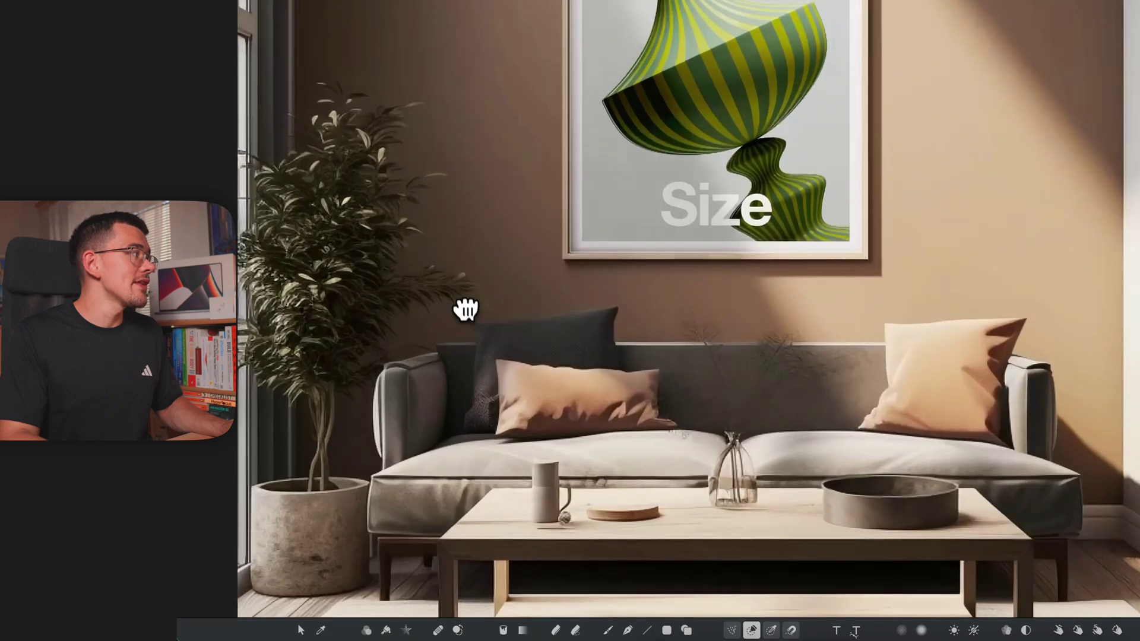
Lasso the plant down to its pot and fill it and the shelf with dark green
mouse_move(466, 309)
mouse_down()
mouse_move(340, 213)
mouse_move(288, 248)
mouse_move(335, 378)
mouse_move(347, 301)
mouse_move(334, 306)
mouse_move(324, 198)
mouse_move(321, 266)
mouse_move(354, 224)
mouse_move(338, 97)
mouse_move(369, 128)
mouse_move(407, 107)
mouse_move(349, 168)
mouse_move(386, 305)
mouse_move(469, 306)
mouse_up()
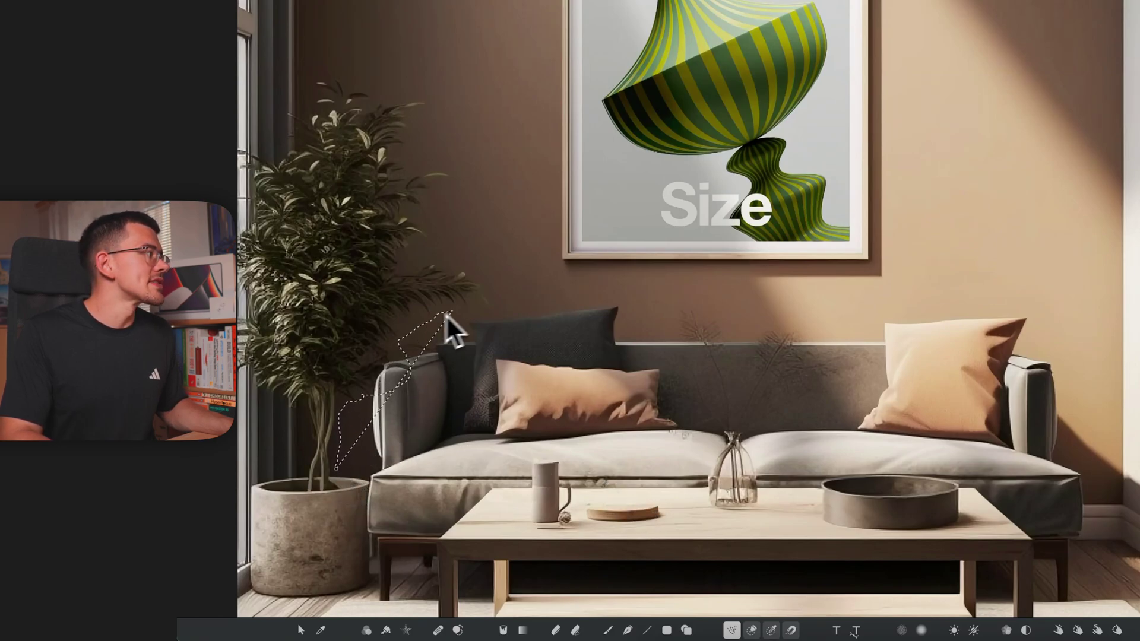
mouse_move(447, 314)
mouse_down()
mouse_move(487, 288)
mouse_move(434, 262)
mouse_move(356, 282)
mouse_move(290, 408)
mouse_move(345, 500)
mouse_move(336, 471)
mouse_up()
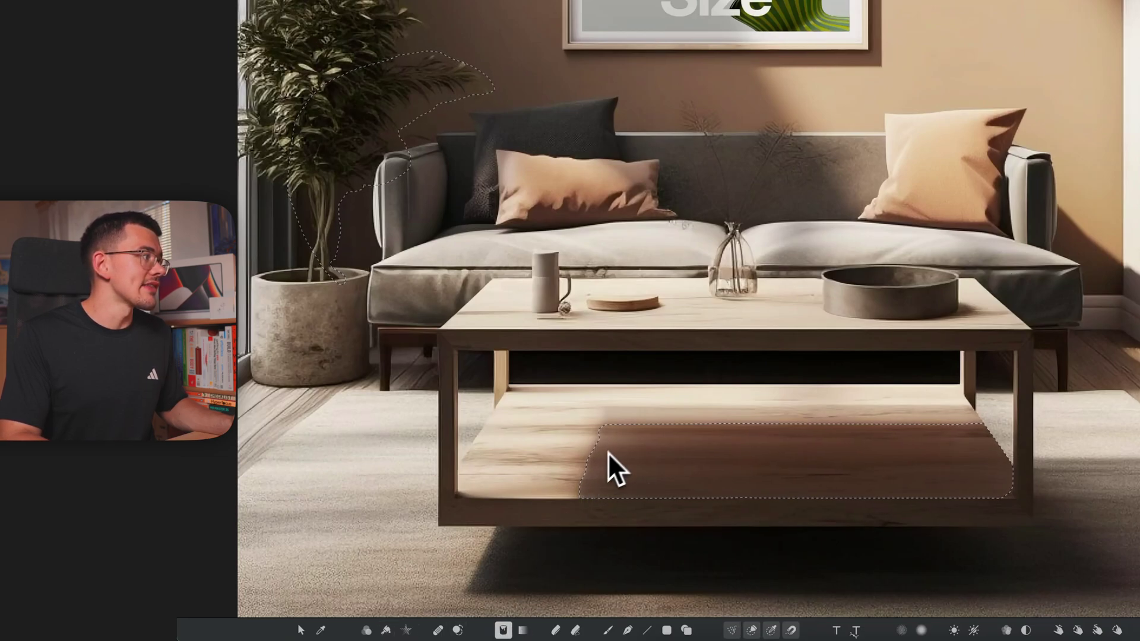
click(620, 455)
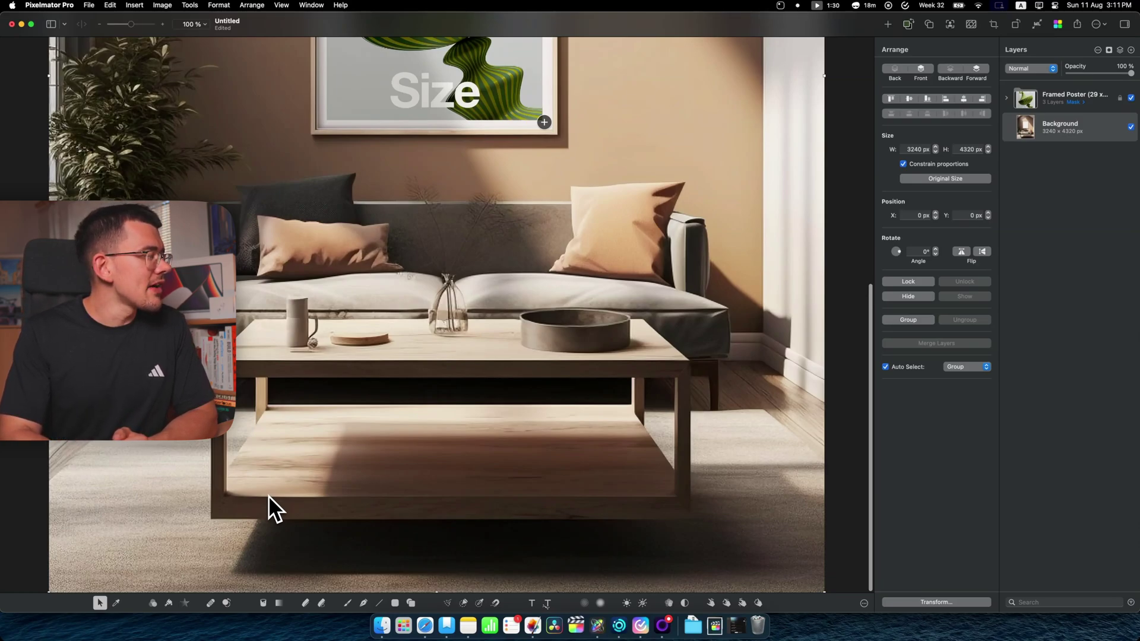
Draw a large rounded rectangle over the sofa and table with a teal gradient outline
click(394, 602)
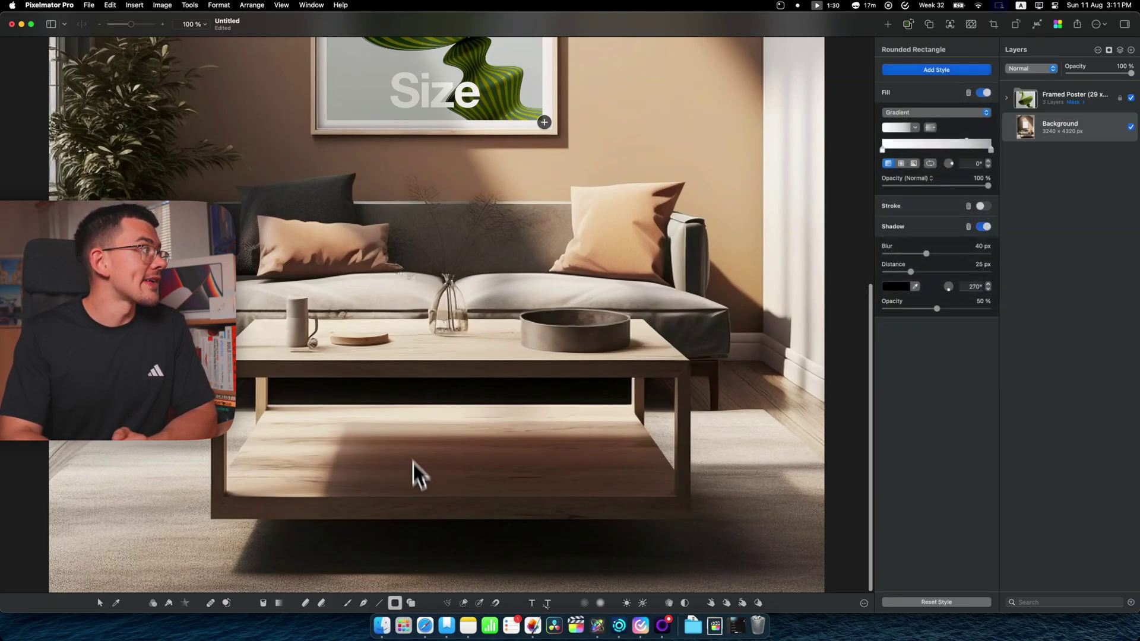
drag(278, 176, 602, 430)
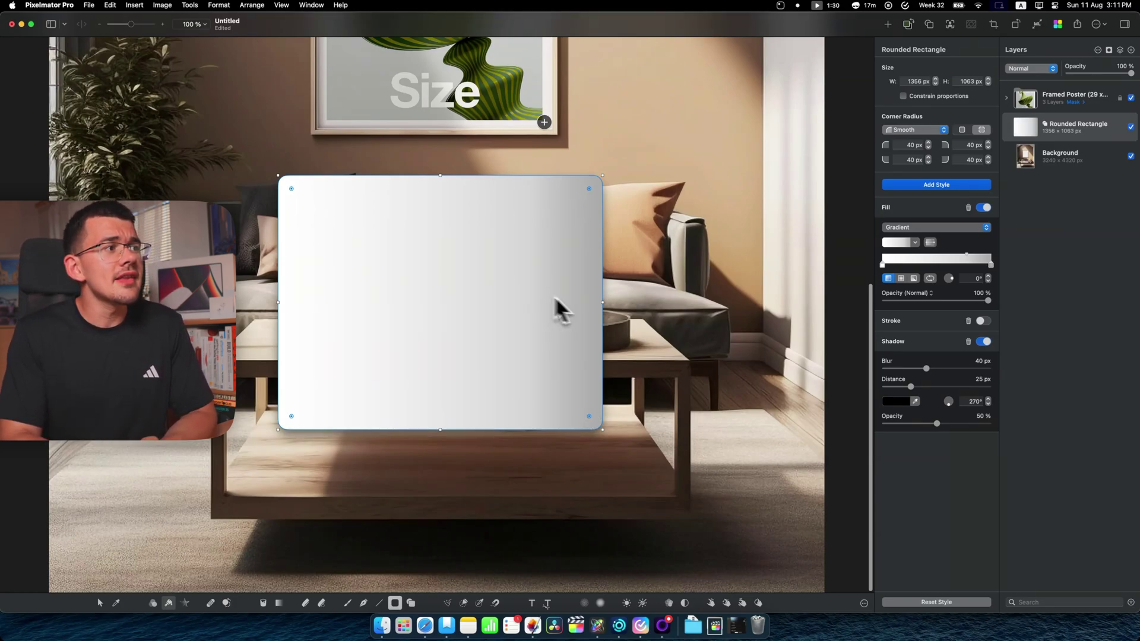
click(984, 321)
click(915, 370)
click(893, 424)
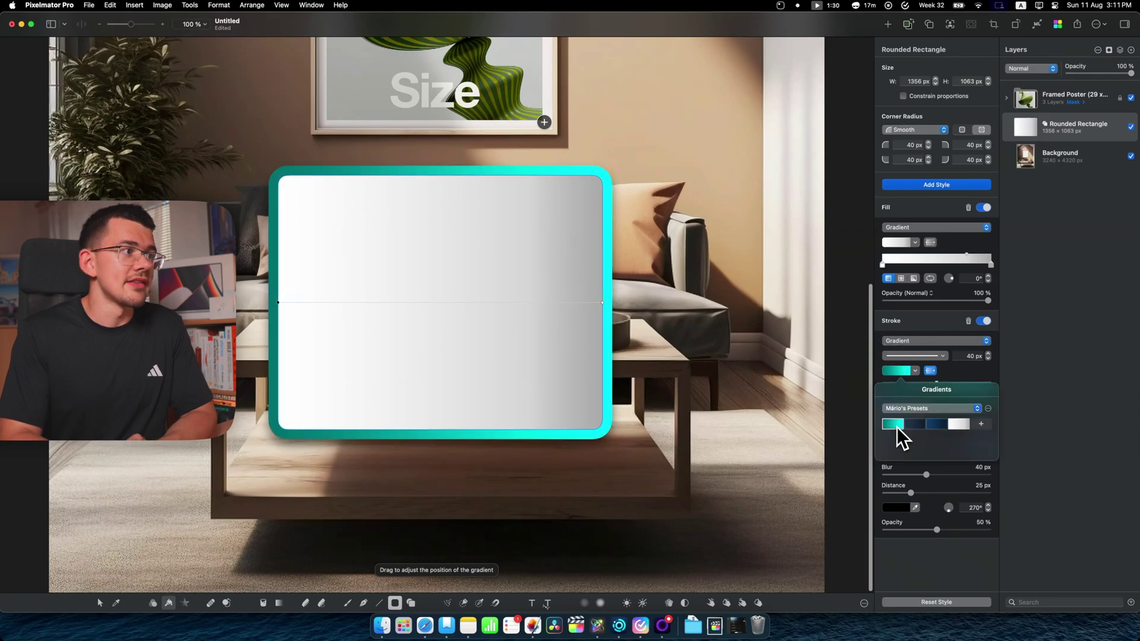
click(957, 373)
Give the rectangle a dark-blue gradient fill and a 44 px shadow at 326.4°
click(914, 243)
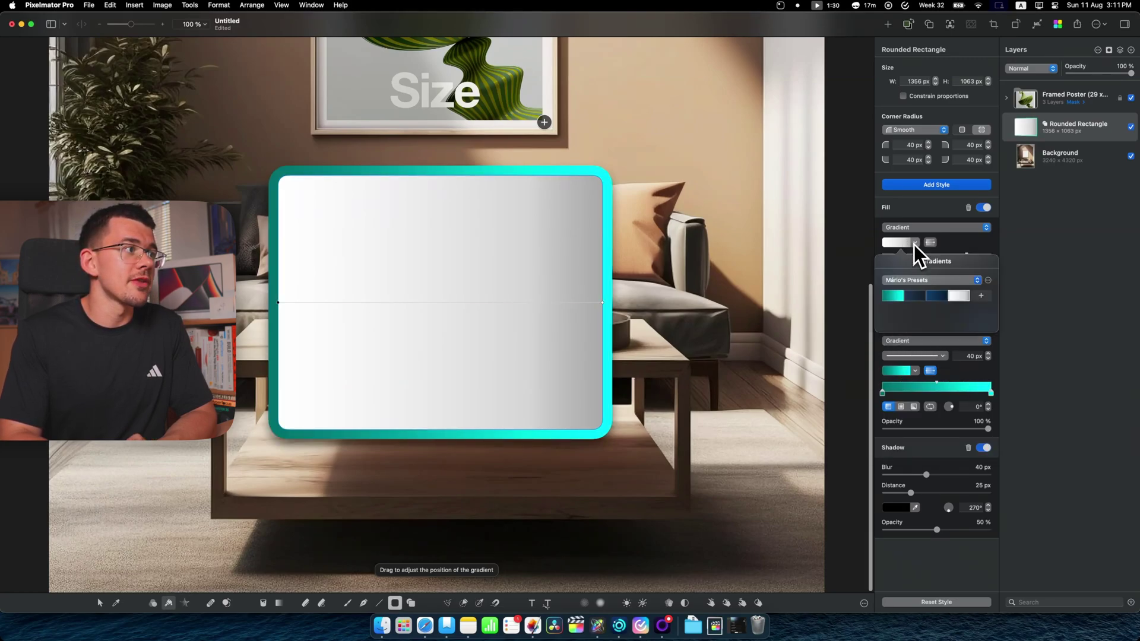
click(933, 297)
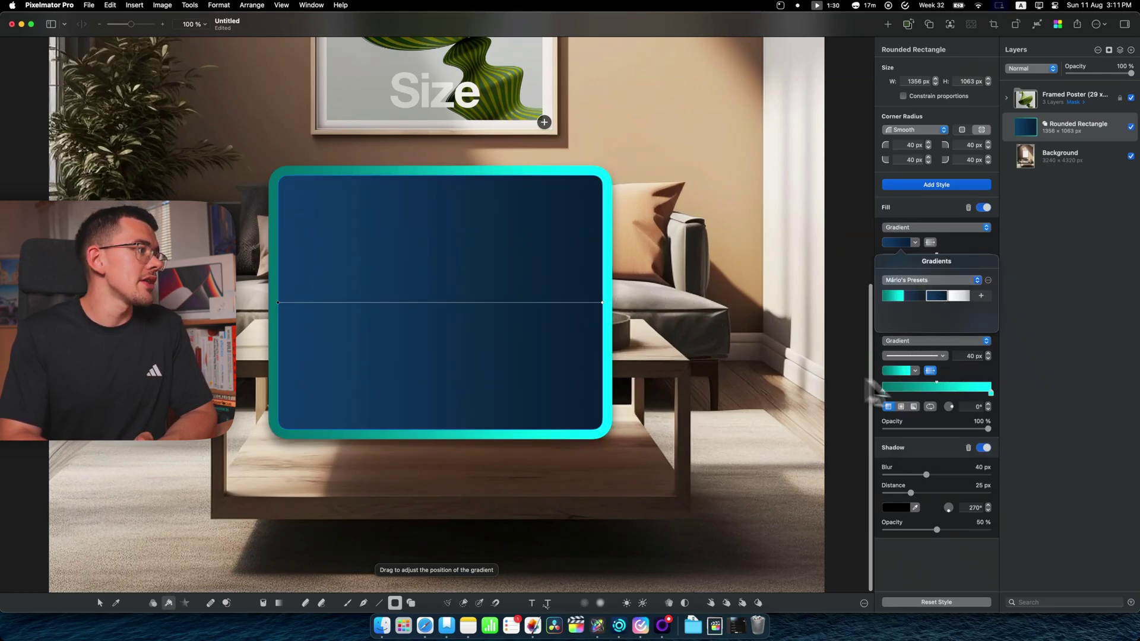
click(958, 377)
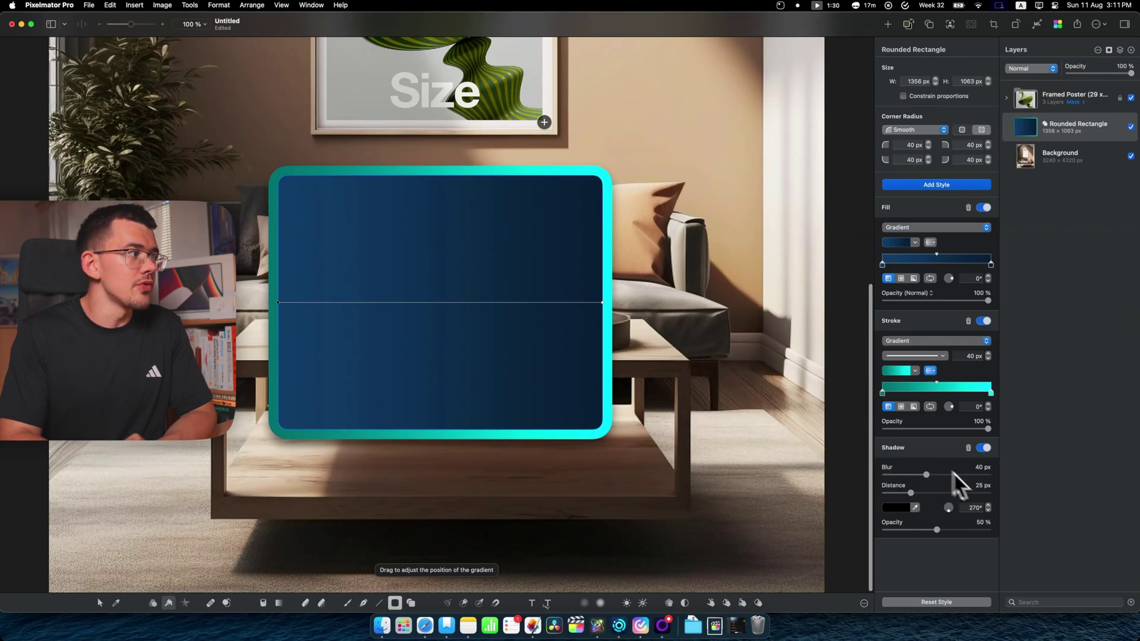
drag(917, 501, 936, 494)
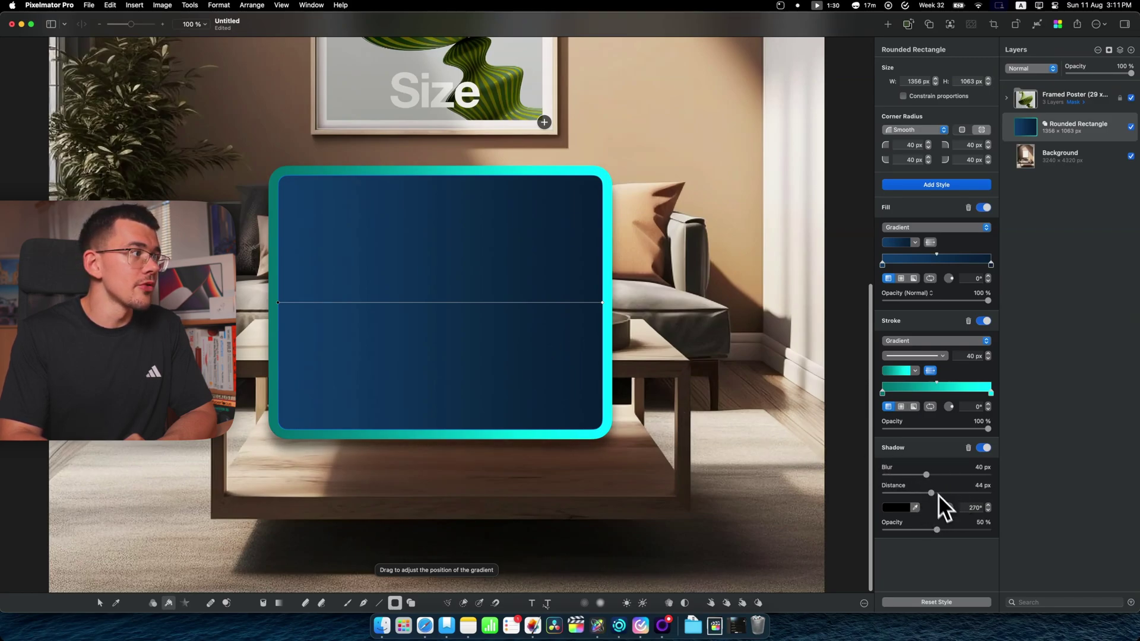
click(953, 512)
click(954, 511)
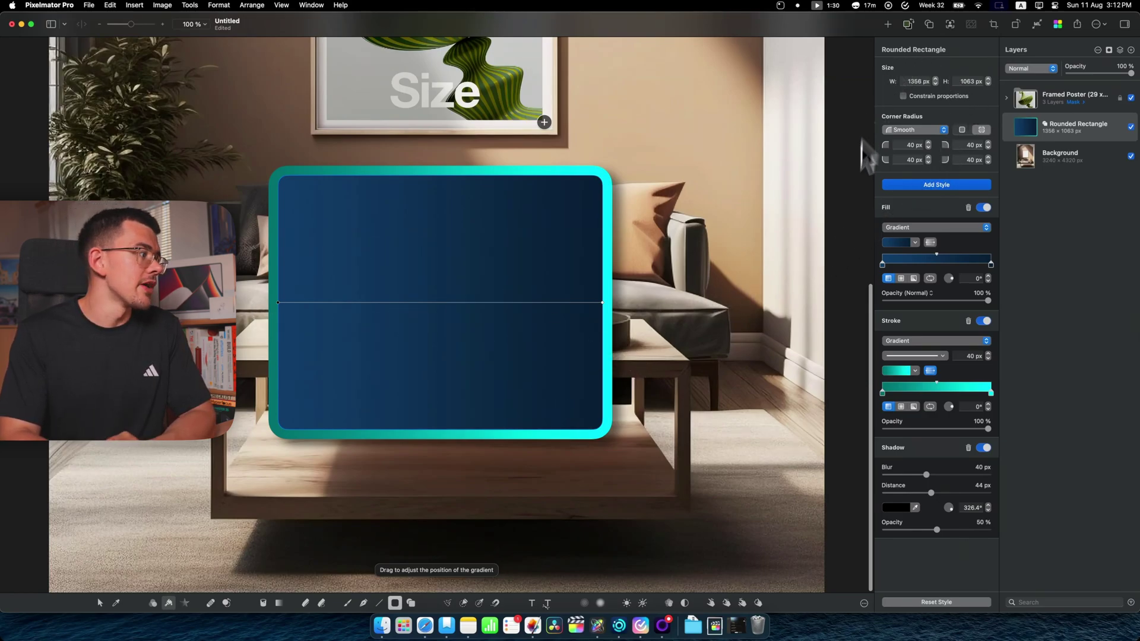
Draw a large Doughnut shape from the Food library over the rounded rectangle
click(411, 603)
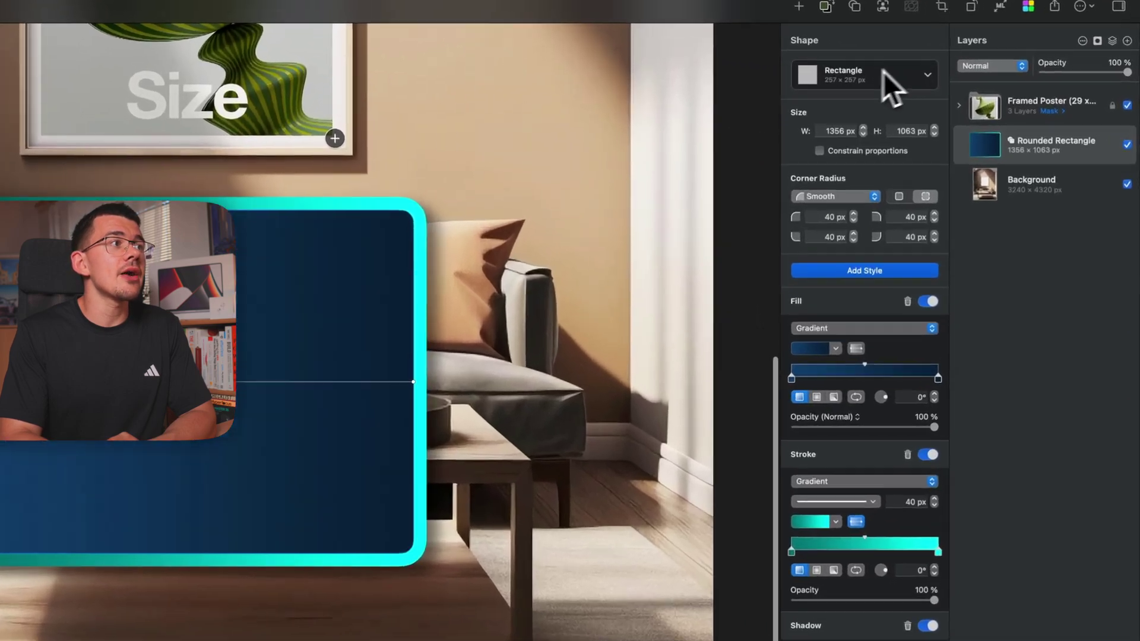
click(953, 74)
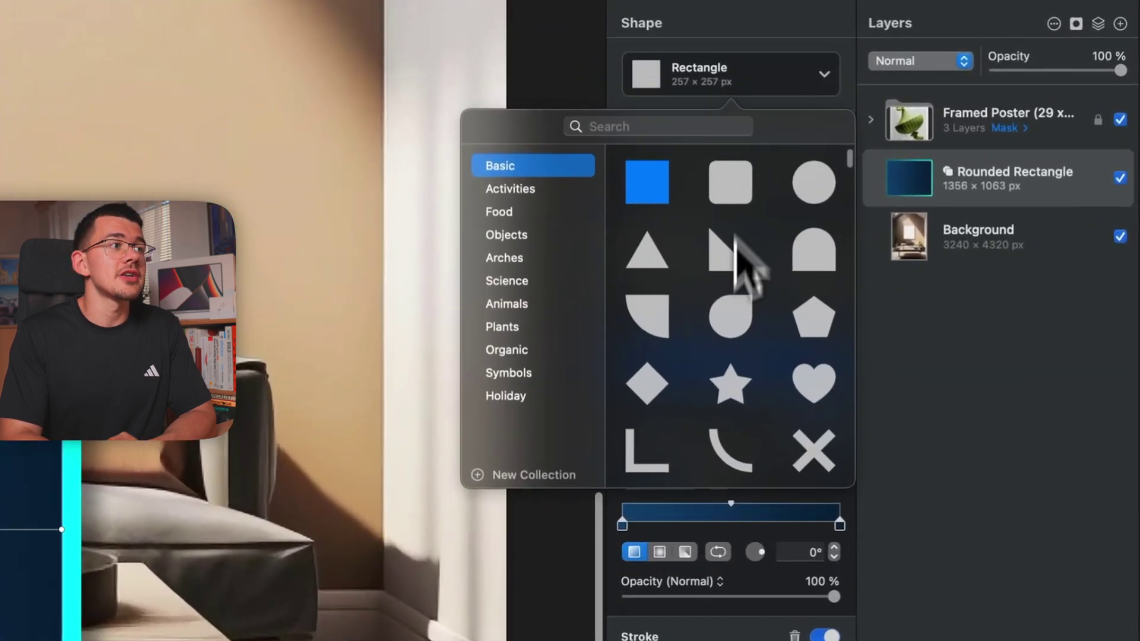
scroll(939, 199, down, 5)
scroll(739, 333, down, 10)
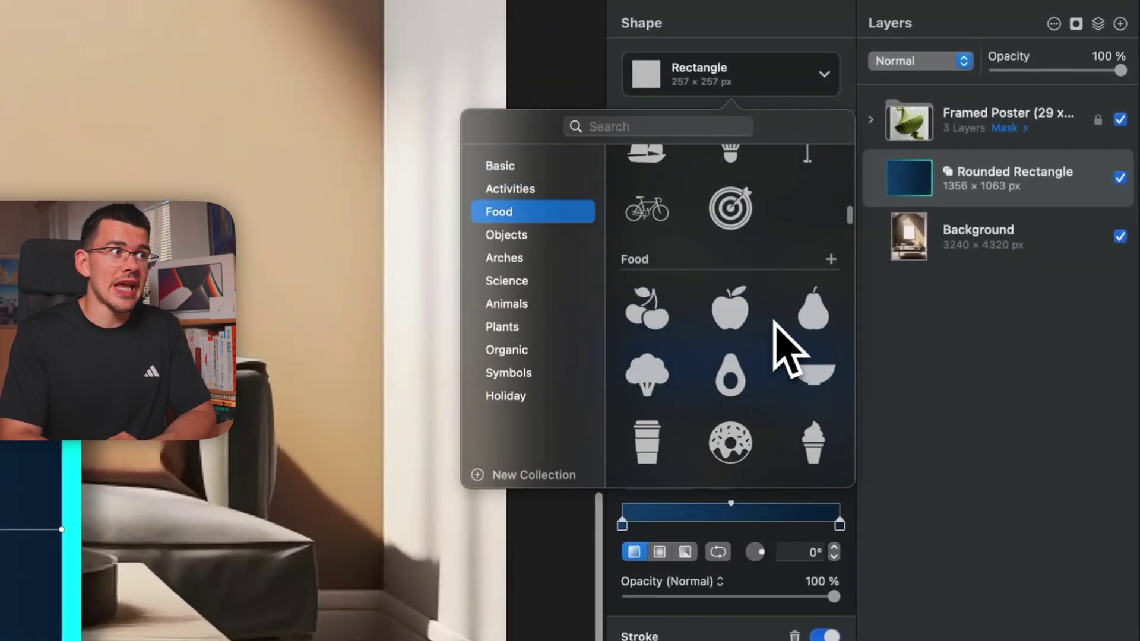
scroll(689, 355, down, 3)
click(730, 333)
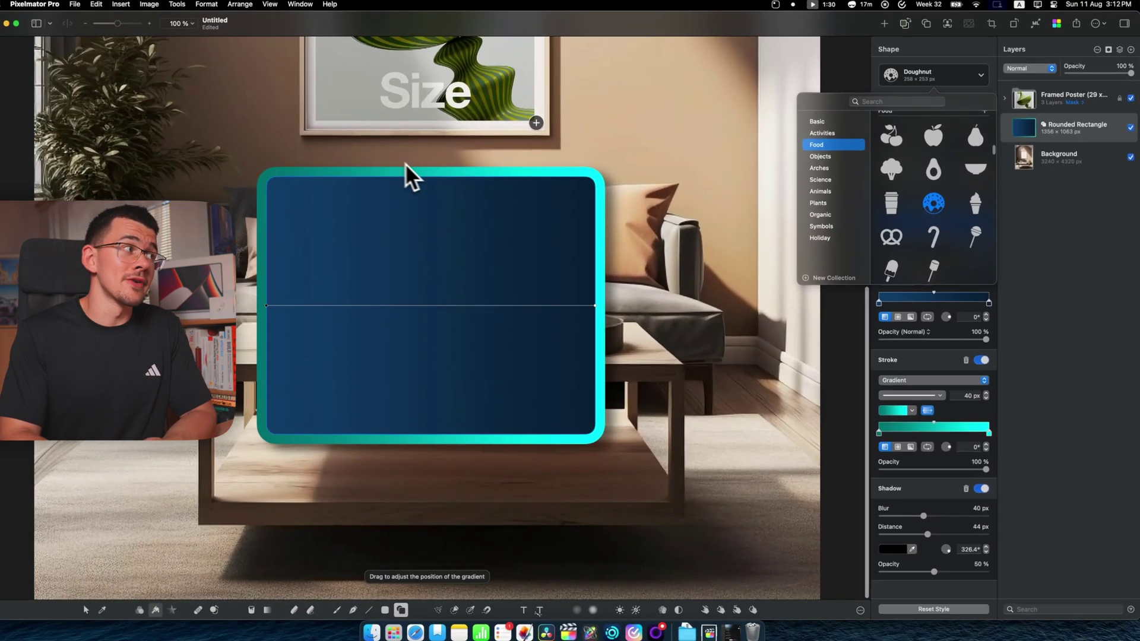
drag(310, 148, 590, 378)
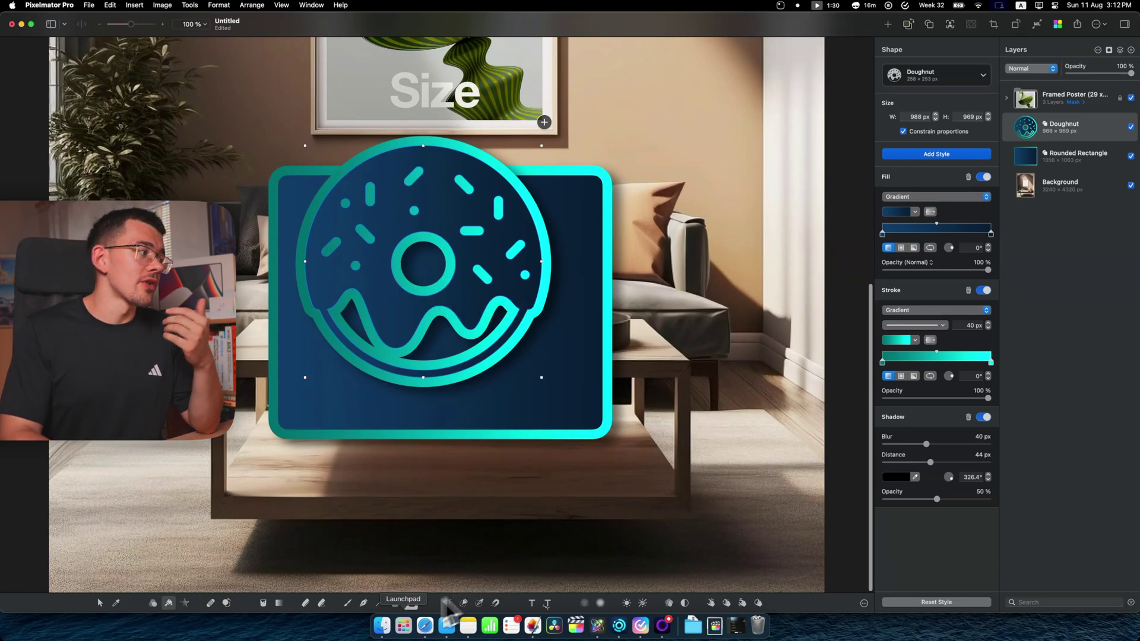
Draw a gradient line across the rug and a closed pen path below the doughnut
click(379, 603)
drag(238, 527, 488, 475)
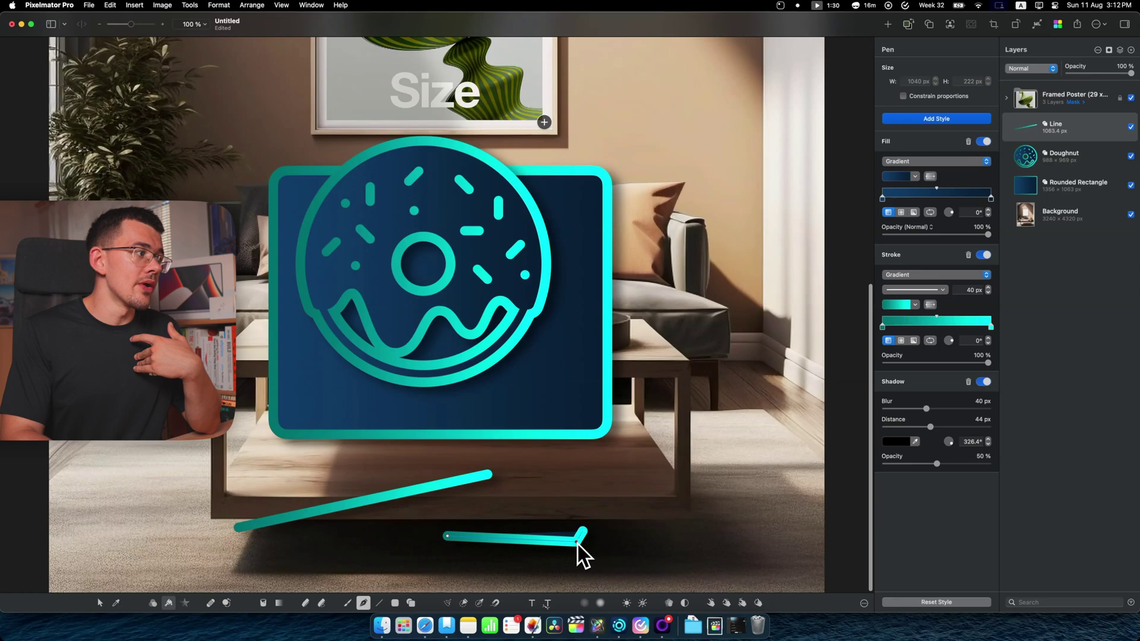
click(624, 459)
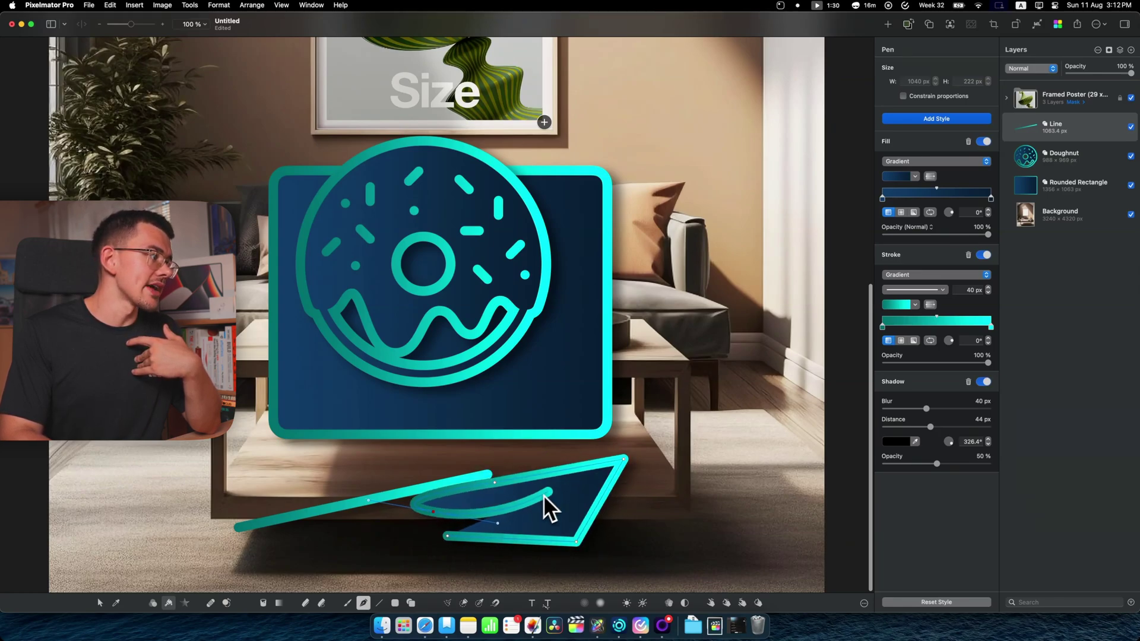
click(448, 539)
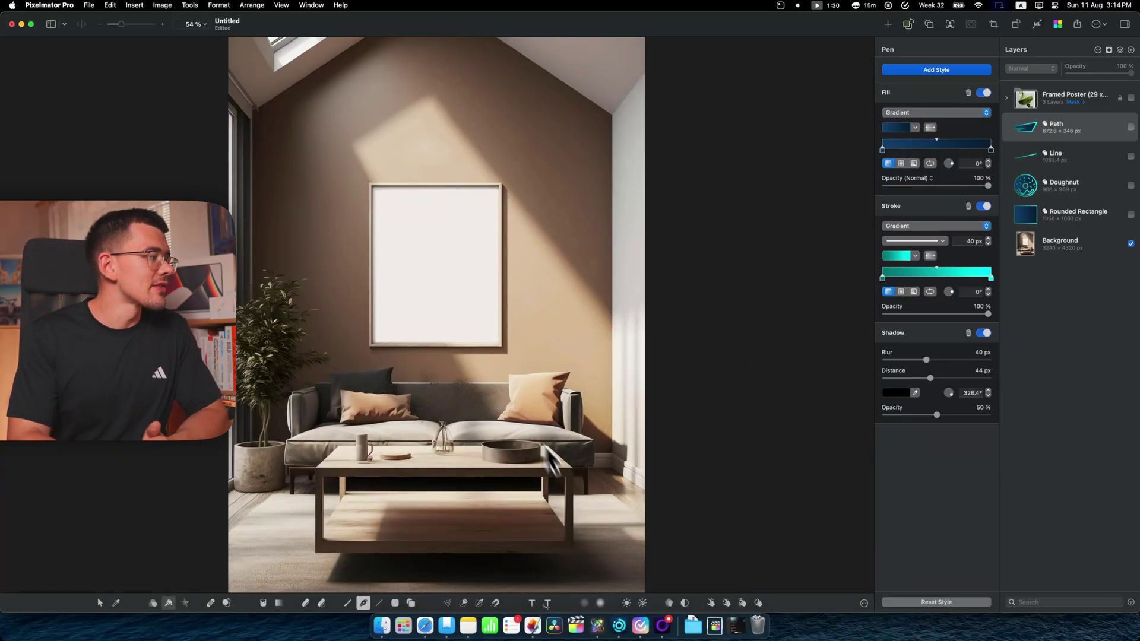
Switch back to the Rounded Rectangle tool
click(395, 603)
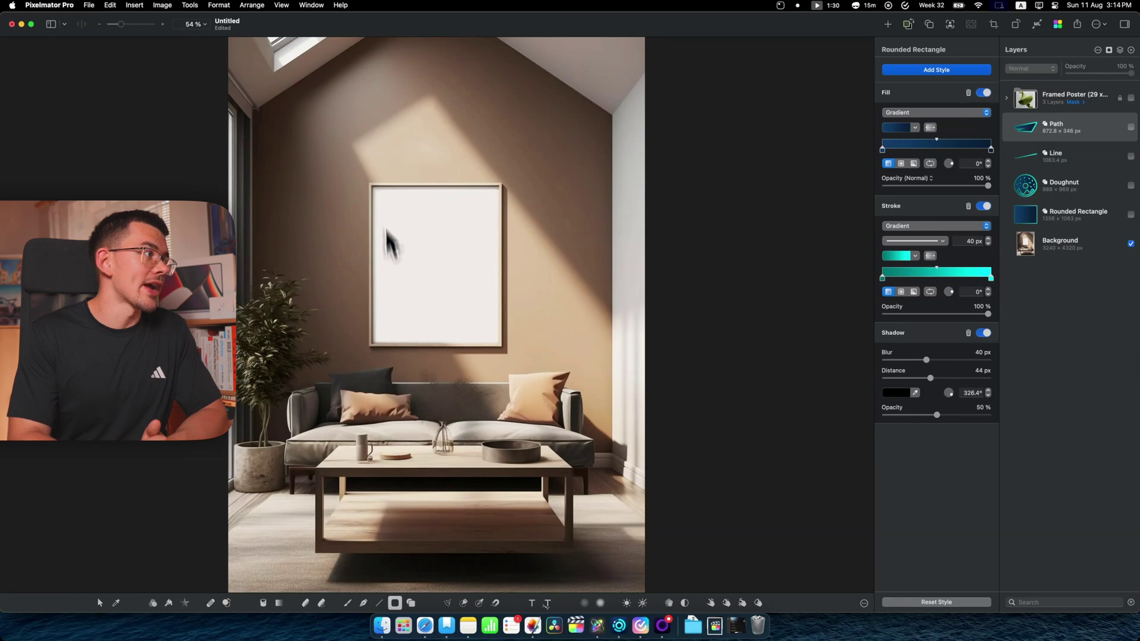
Draw a rounded rectangle over the wall frame, duplicate it, and remove the lower copy's shadow
mouse_move(337, 124)
mouse_down()
mouse_move(454, 233)
mouse_move(549, 298)
mouse_up()
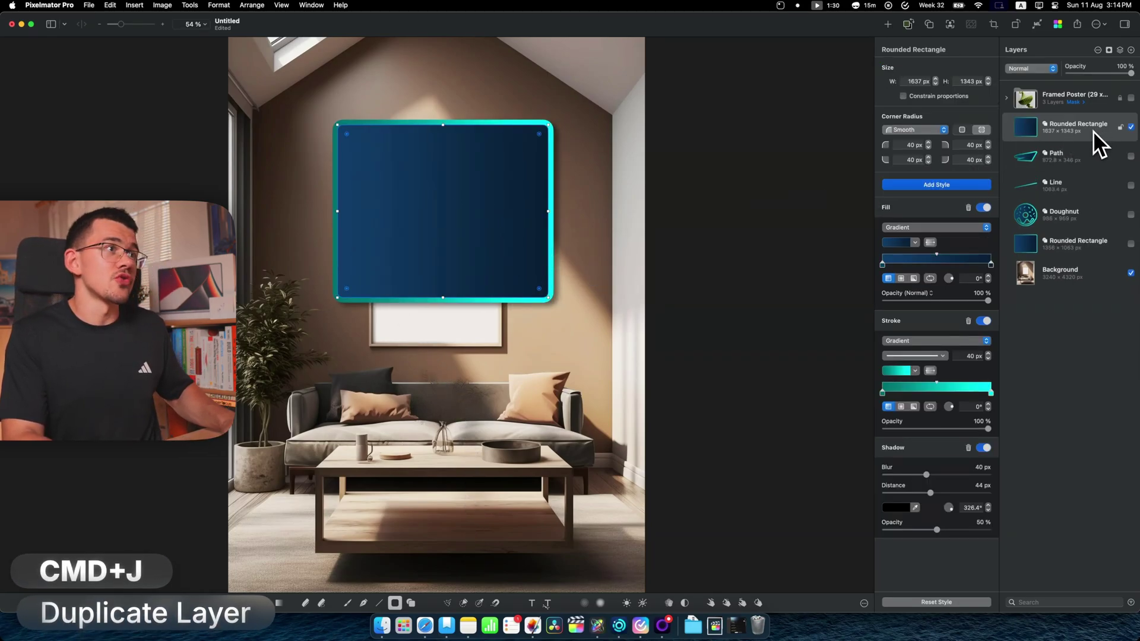
key(super+j)
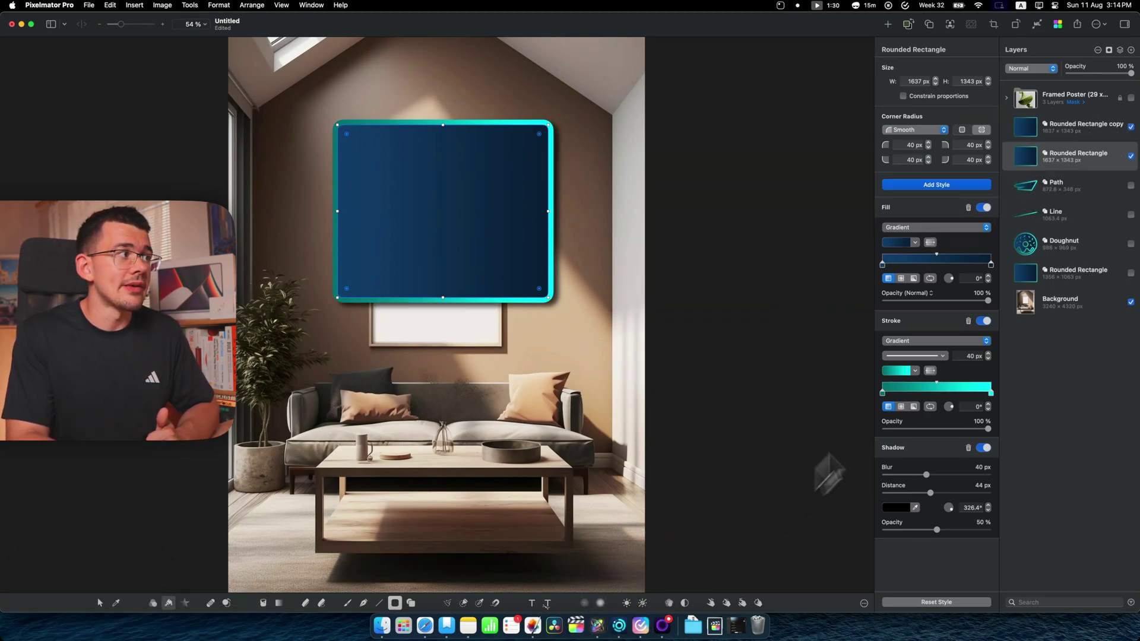
click(982, 448)
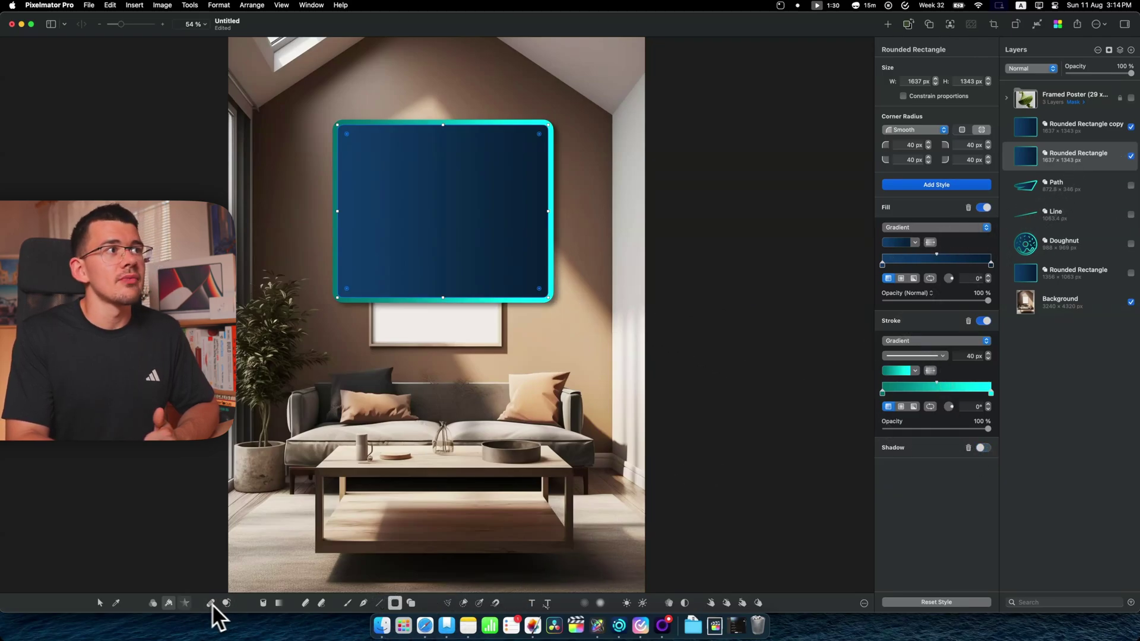
Give the lower rounded rectangle a Gaussian blur with a 74.1 px radius for a soft glow
click(186, 603)
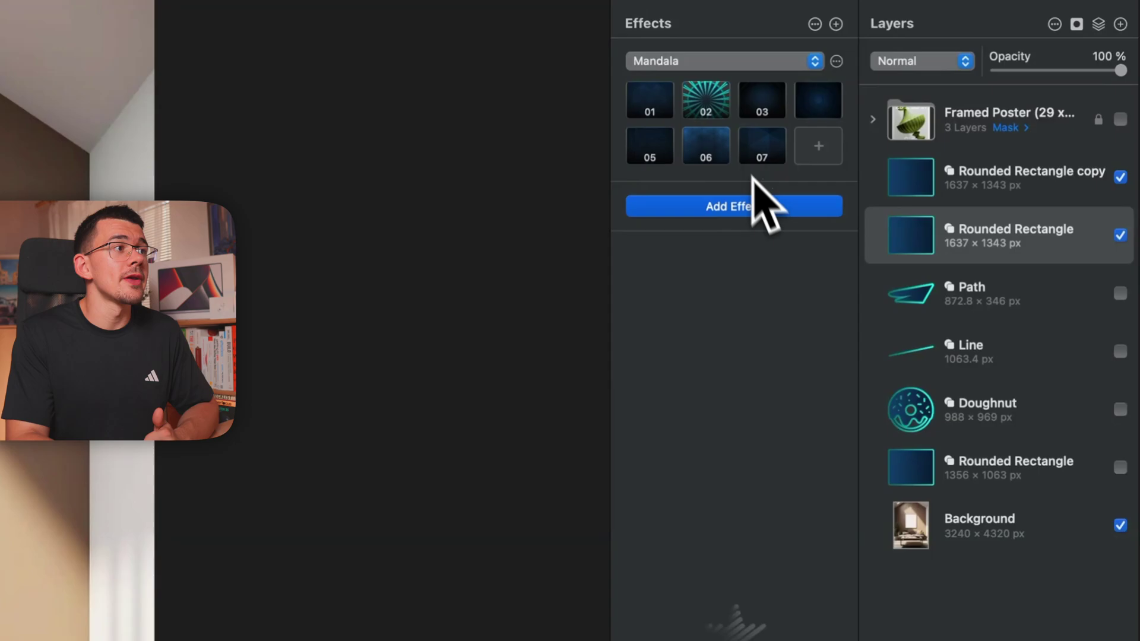
click(942, 144)
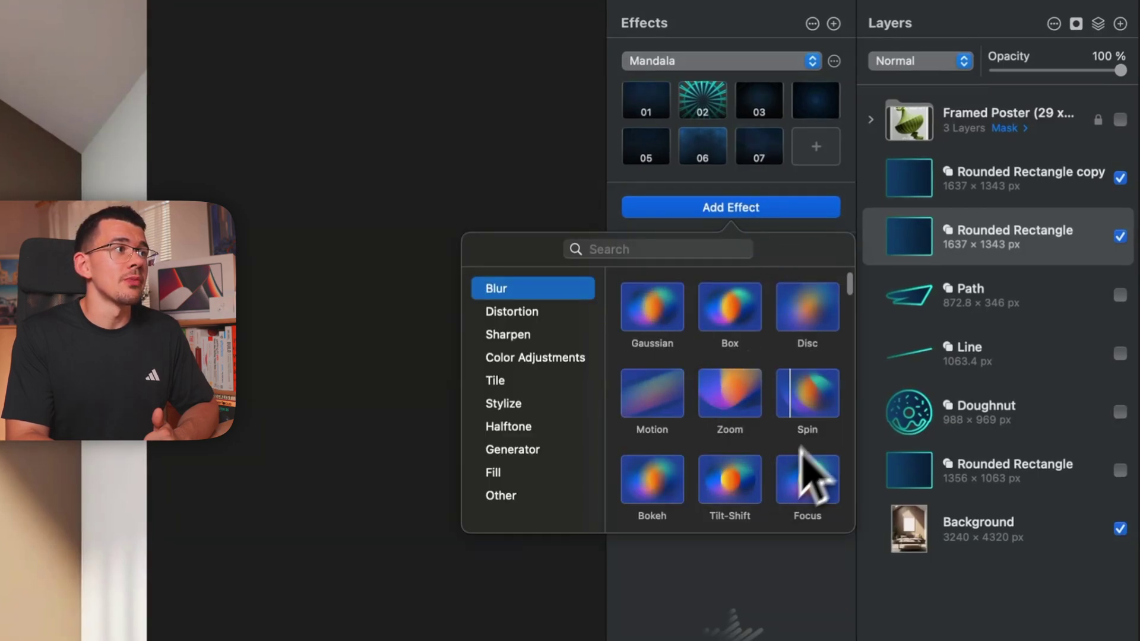
click(666, 304)
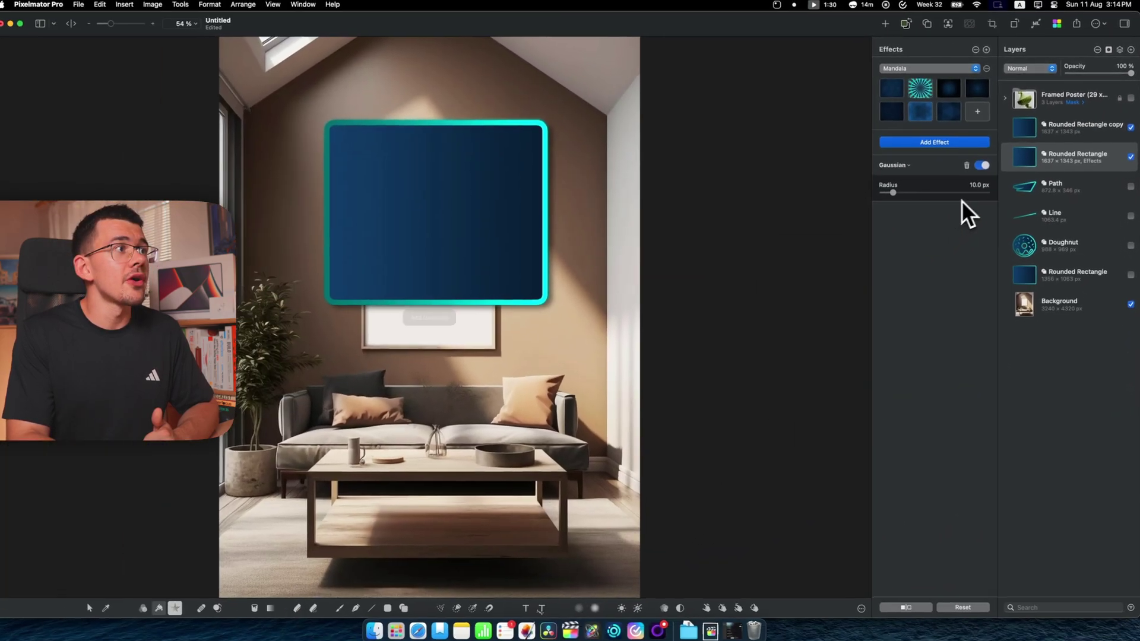
drag(896, 192, 931, 192)
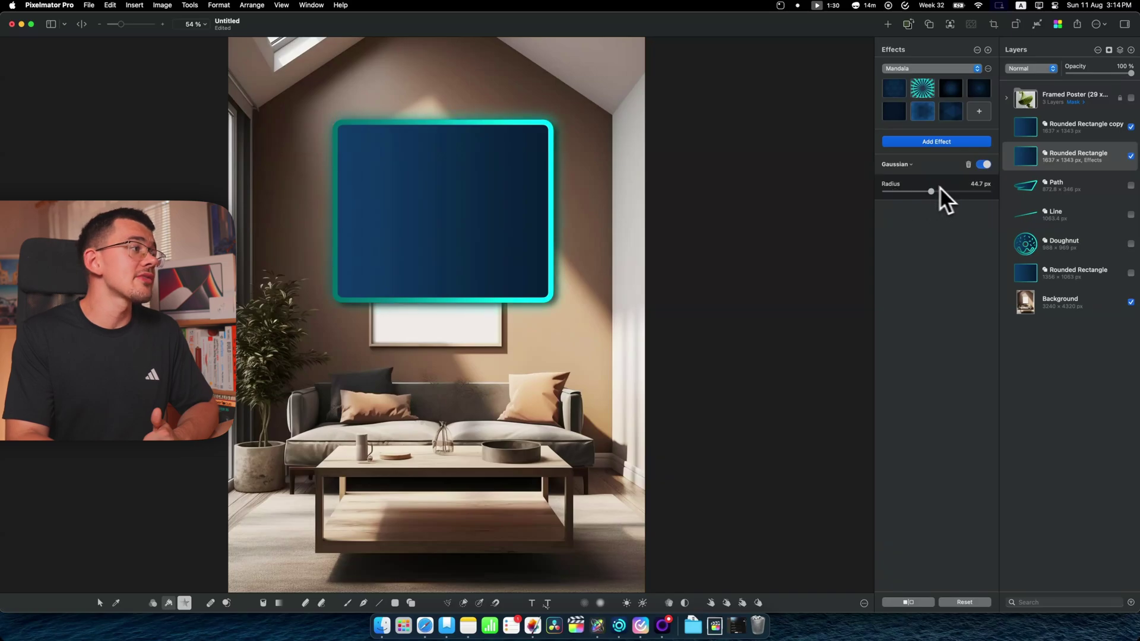
click(183, 599)
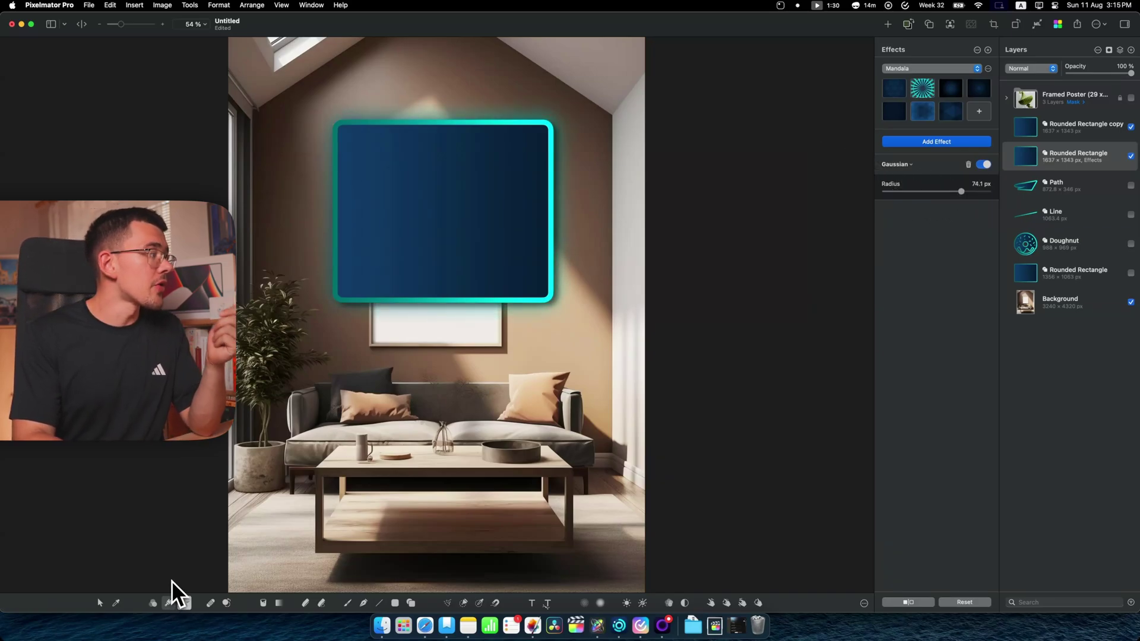
Adjust the glow rectangle's colour to 91% saturation and -22% brightness
click(153, 603)
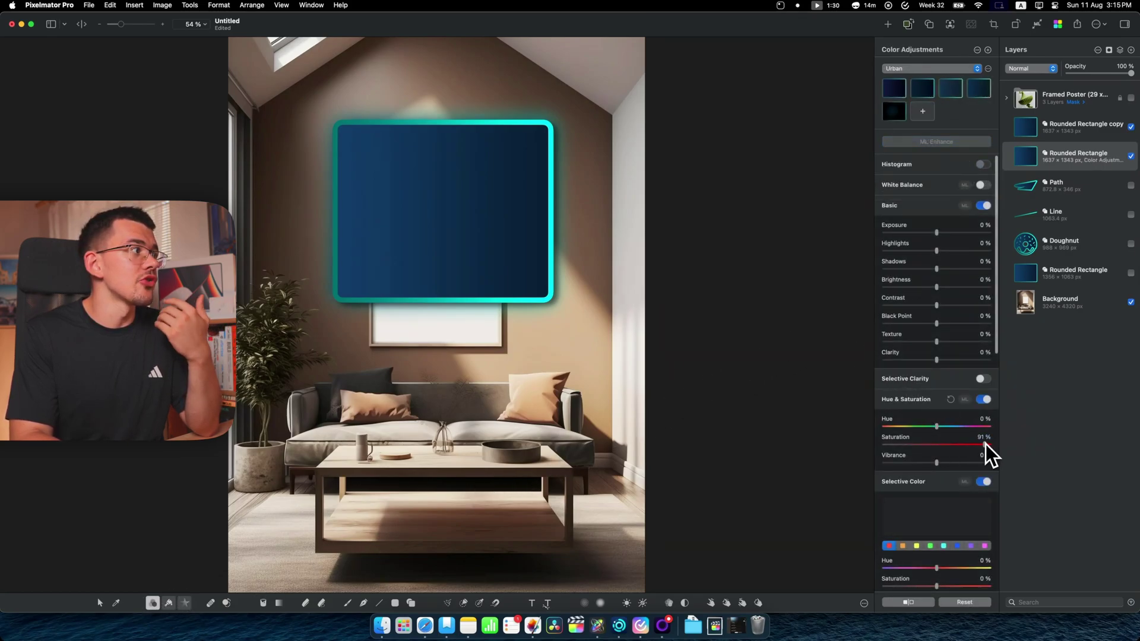
mouse_move(937, 291)
mouse_down()
mouse_move(974, 292)
mouse_move(926, 287)
mouse_up()
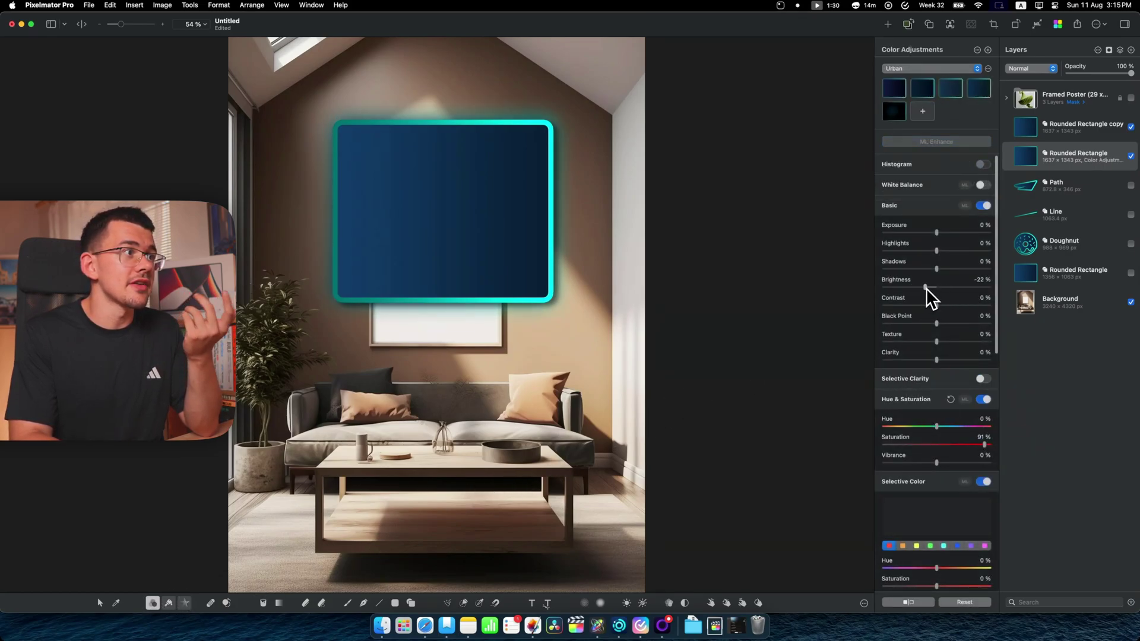